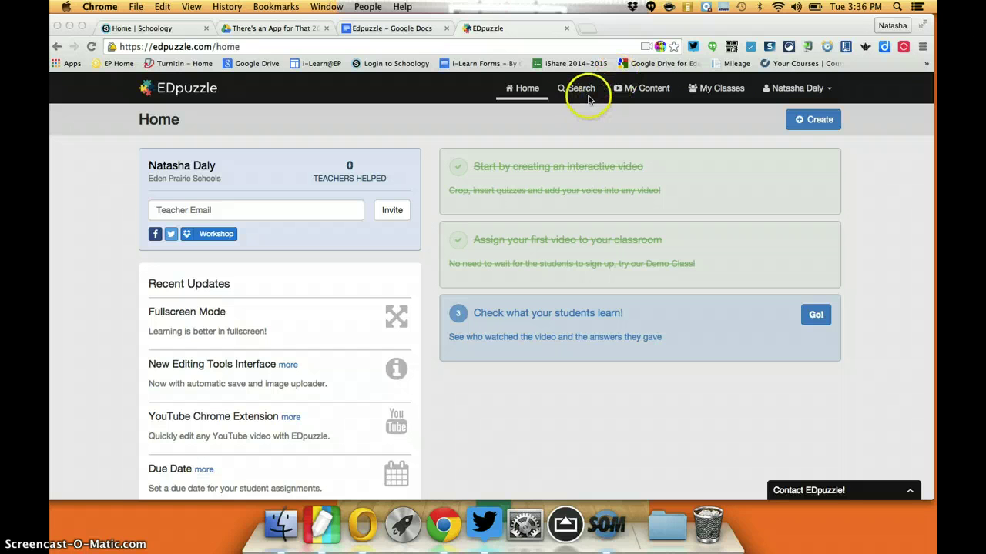
Open the Find a video page and show search results from YouTube.
left_click(583, 94)
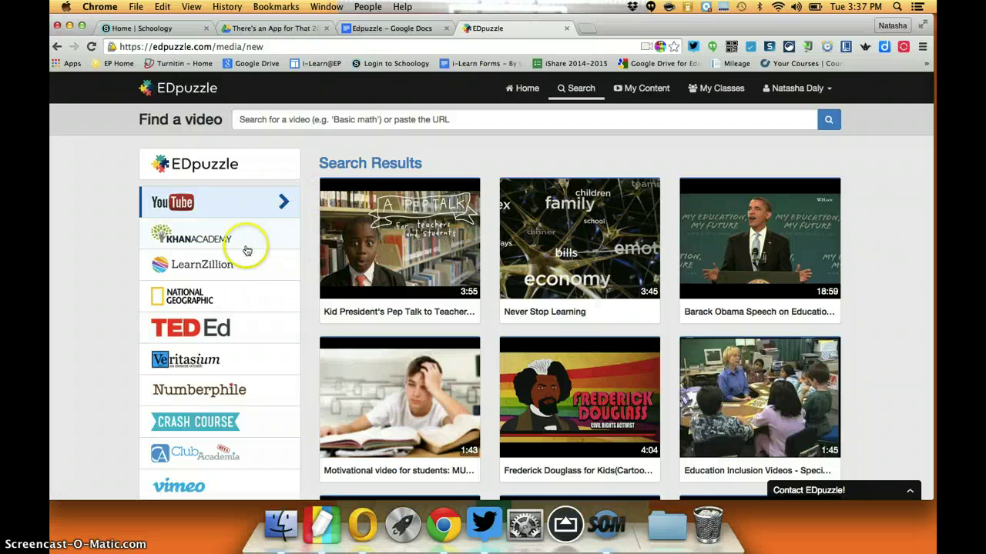
left_click(208, 199)
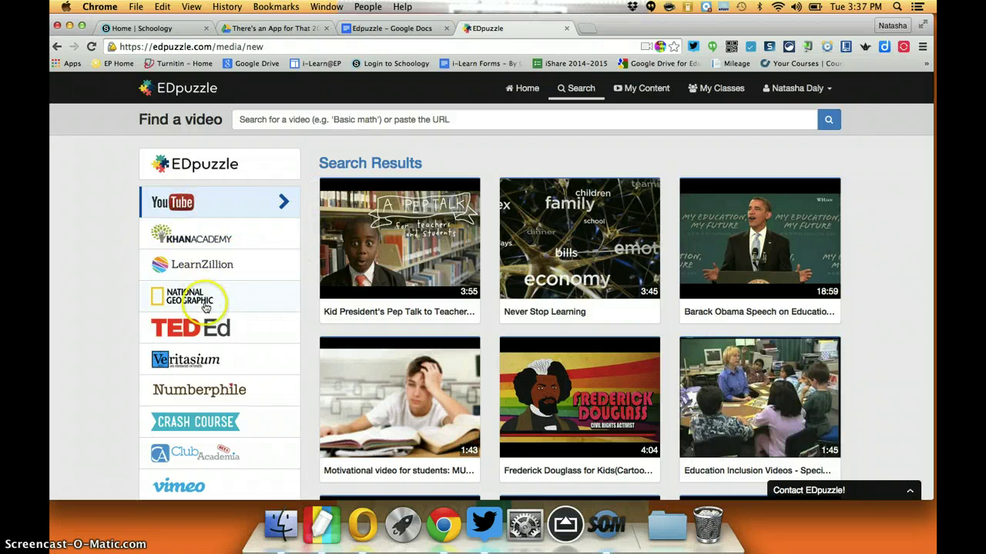
scroll(209, 270, "down", 3)
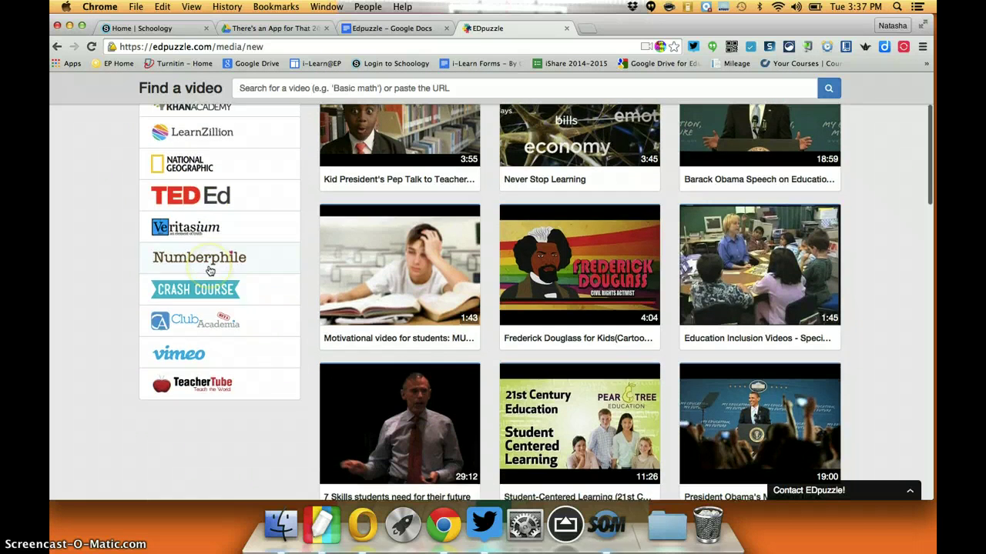
scroll(210, 269, "up", 3)
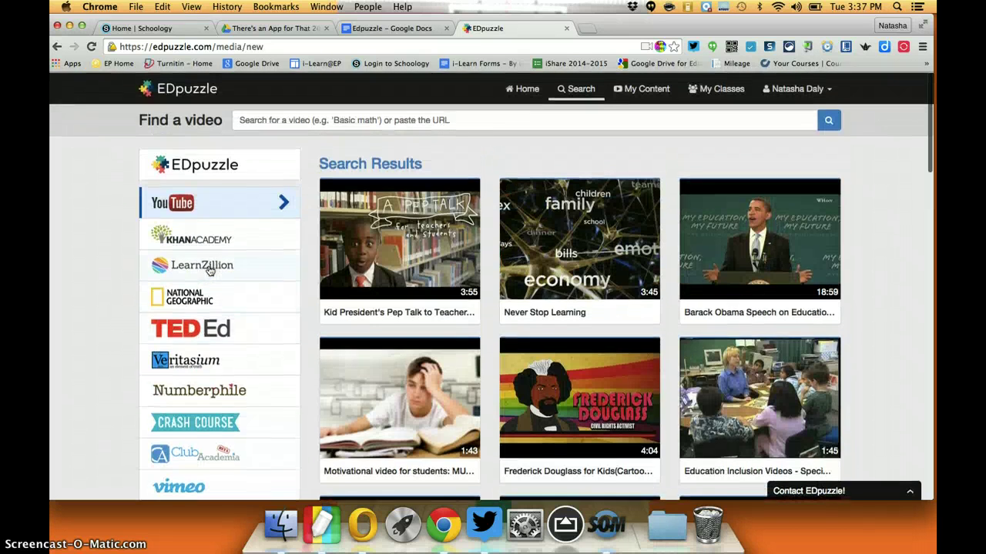
Focus the video search field, then switch the source to EDpuzzle's own library.
left_click(399, 163)
left_click(401, 119)
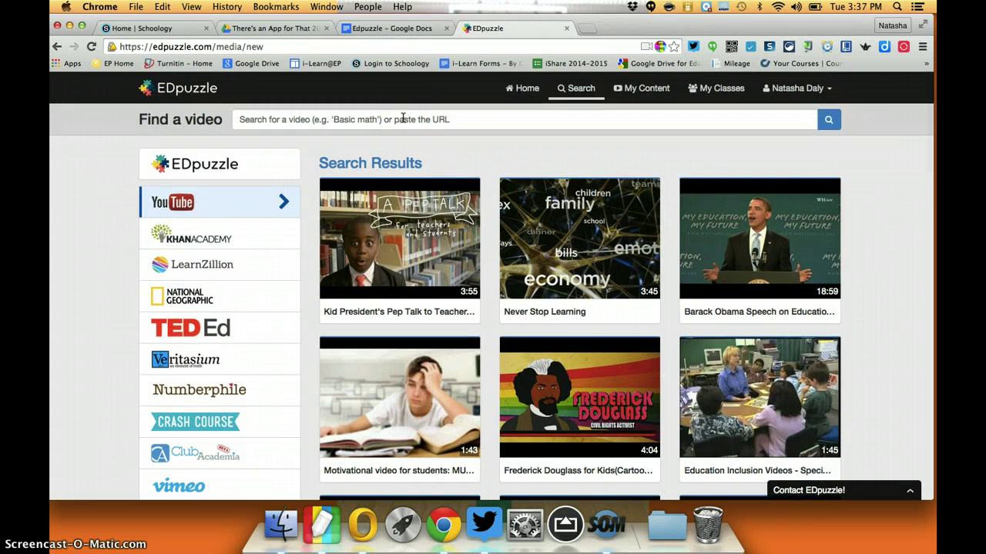
left_click(395, 120)
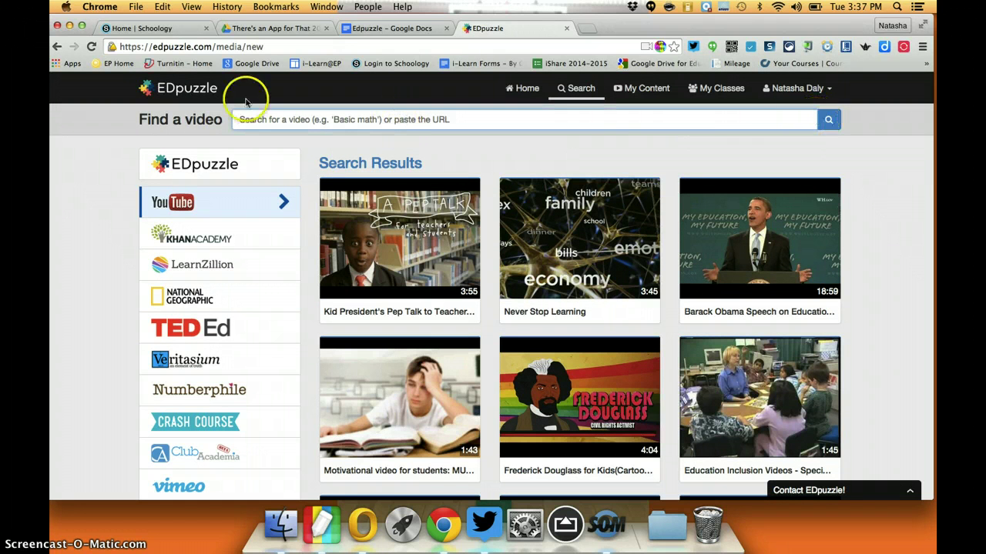
left_click(187, 166)
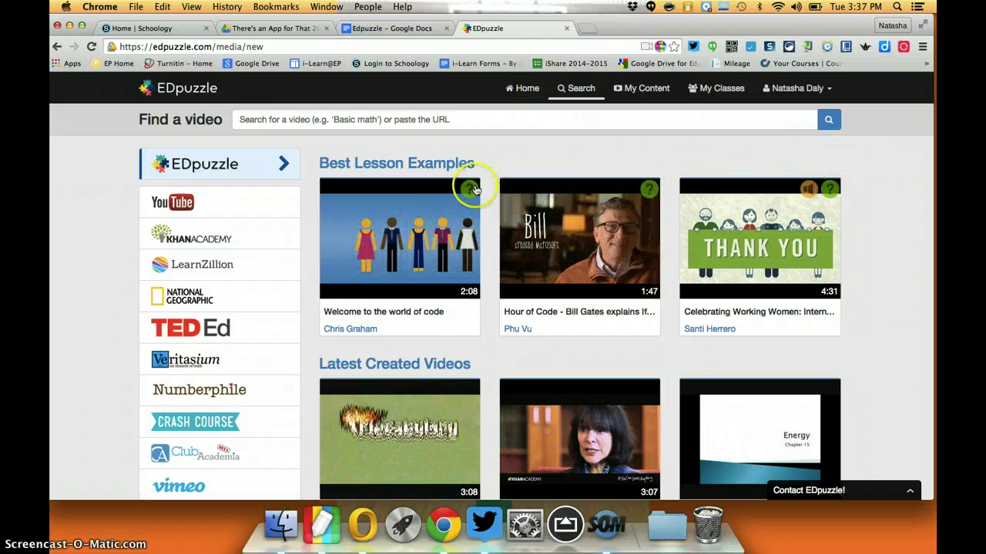
Scroll EDpuzzle's library down to Latest Created Videos to find Flocabulary - Point of View.
mouse_move(473, 194)
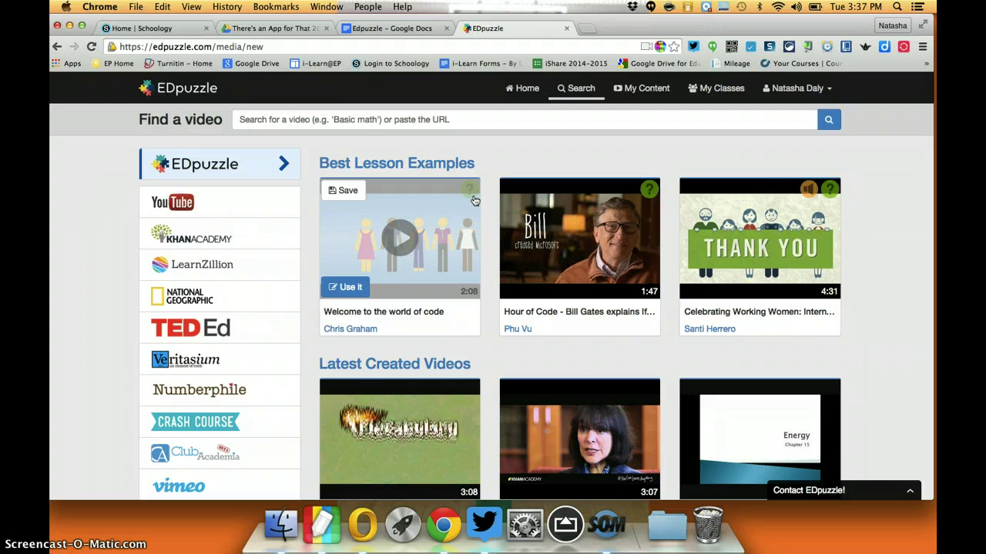
mouse_move(808, 198)
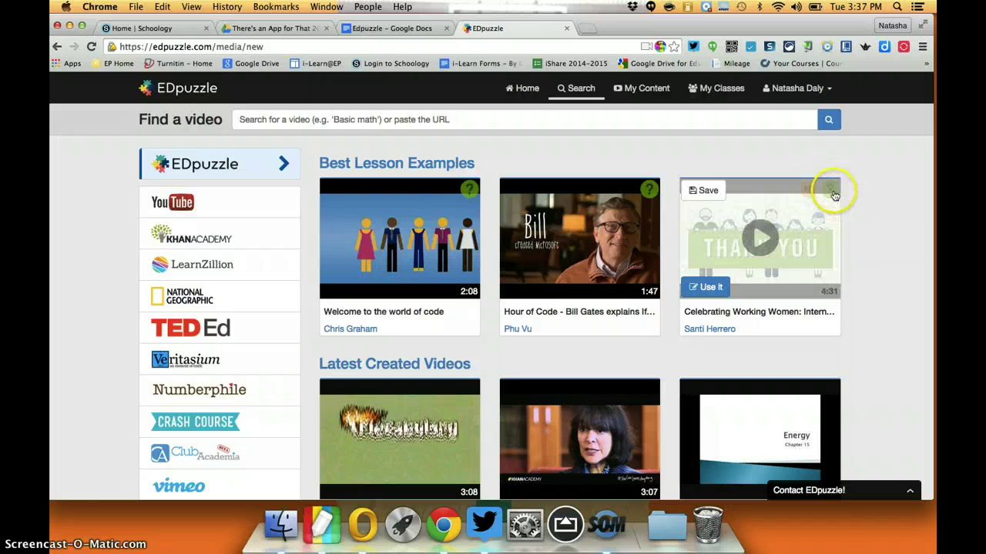
scroll(834, 195, "down", 5)
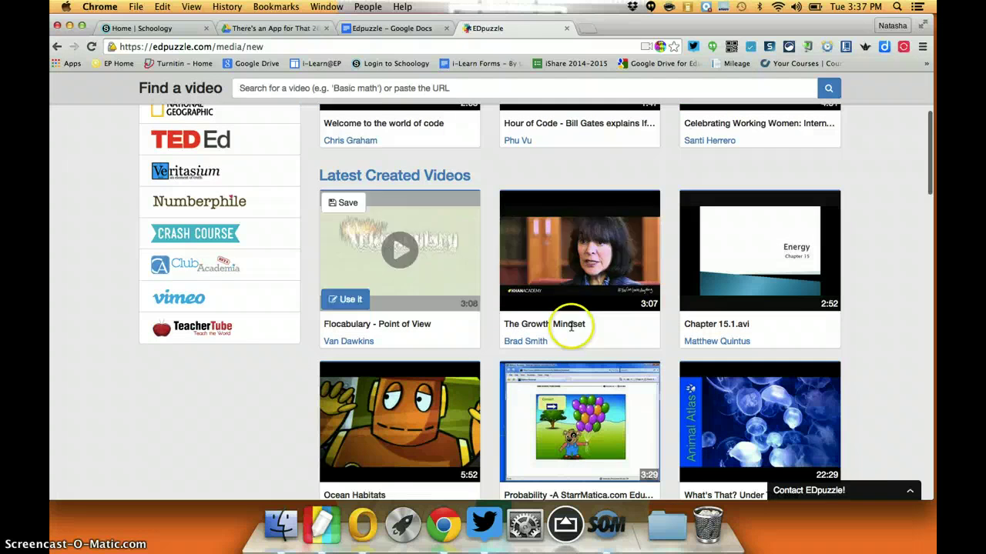
mouse_move(471, 275)
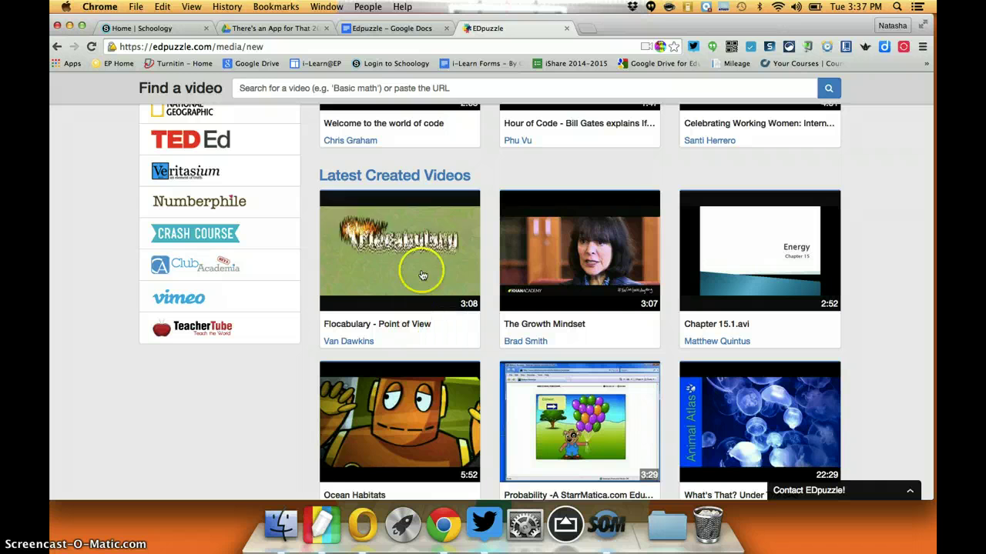
mouse_move(431, 269)
scroll(447, 261, "down", 1)
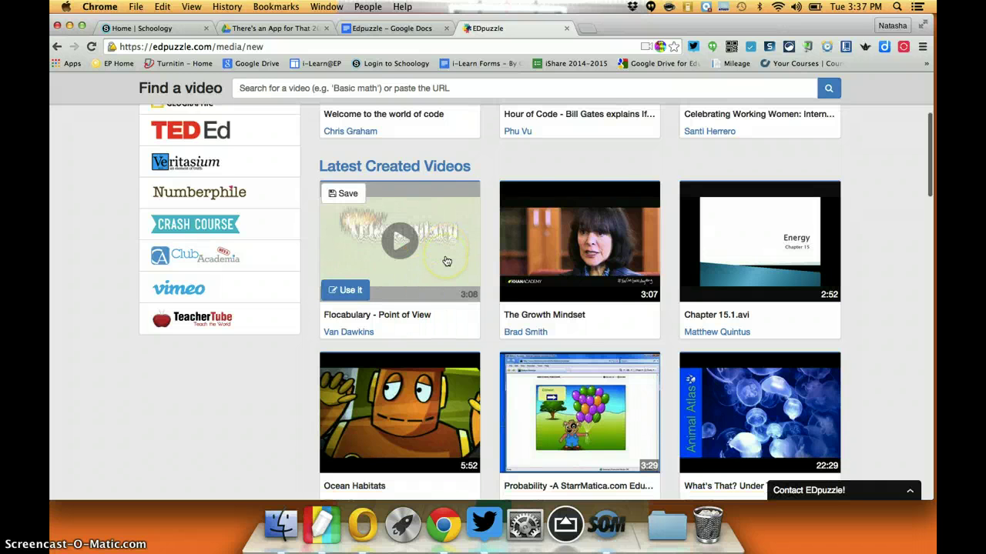
Preview Flocabulary - Point of View, noting Use this video, Save to My Content and Share, then close it.
left_click(358, 229)
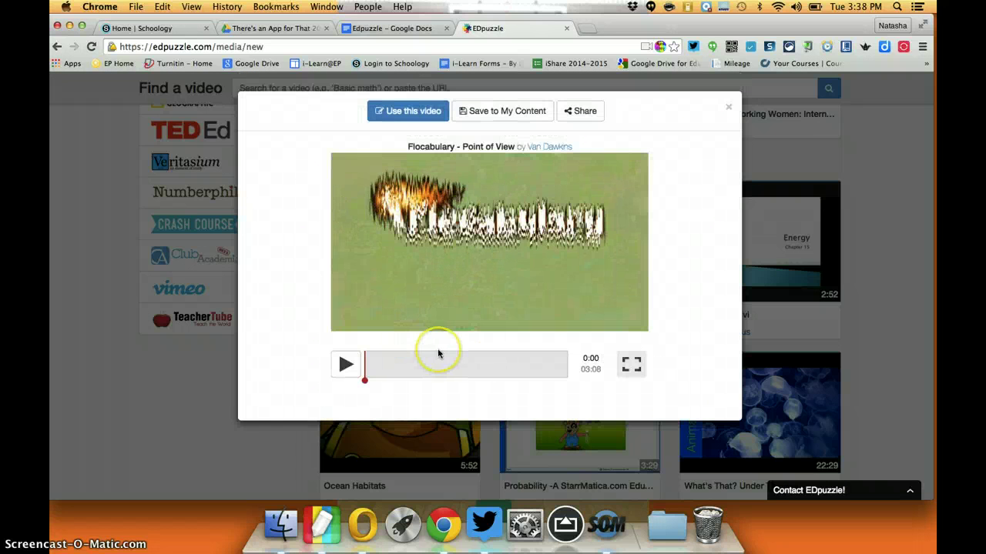
left_click(422, 120)
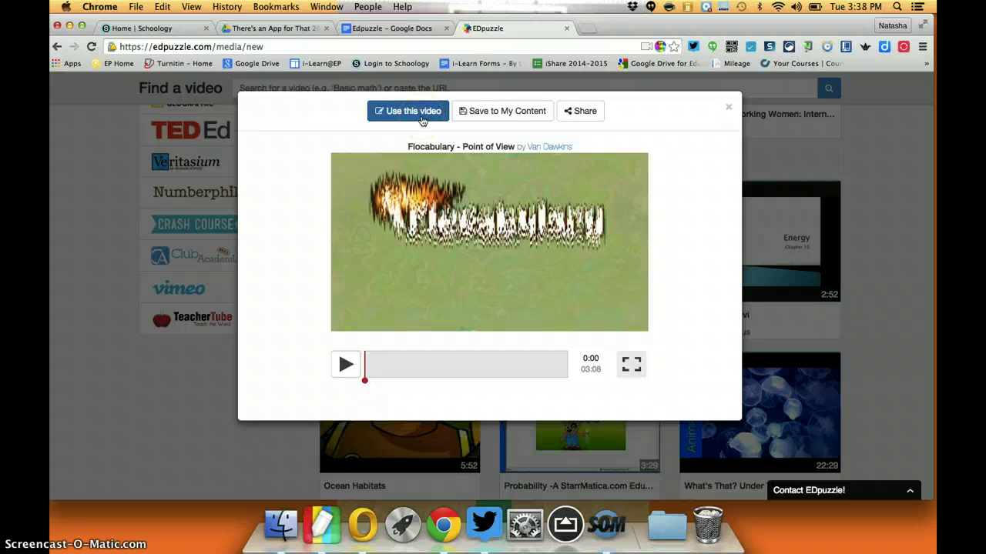
left_click(530, 114)
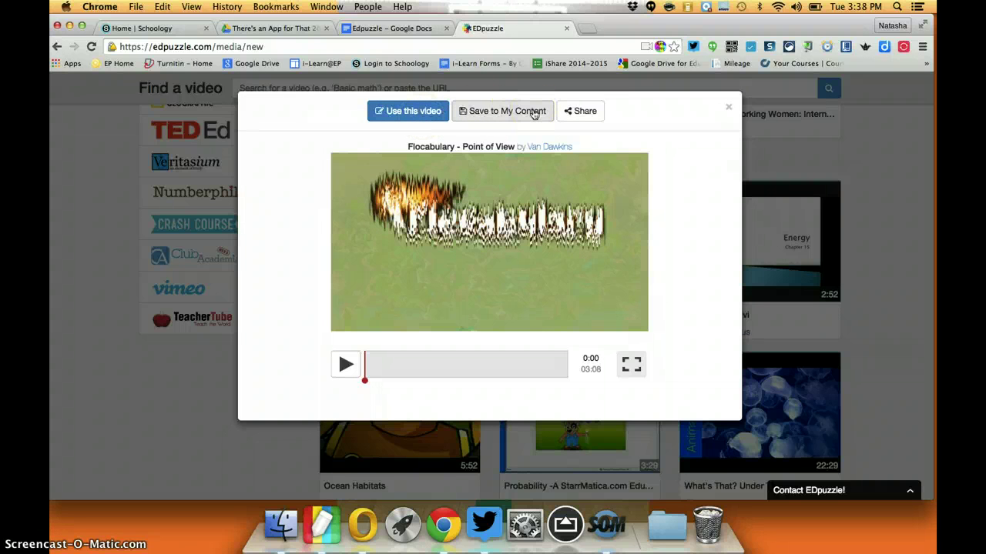
left_click(591, 114)
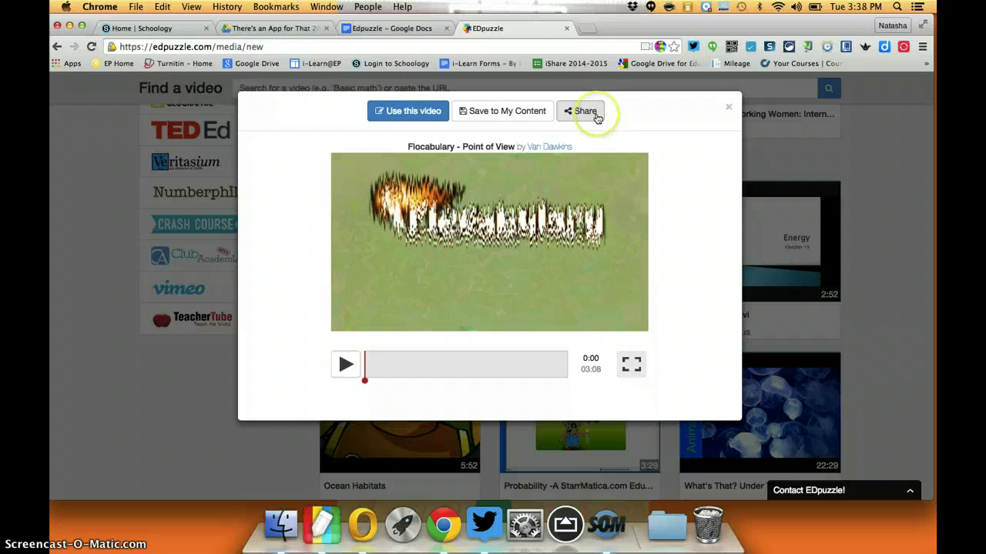
left_click(729, 107)
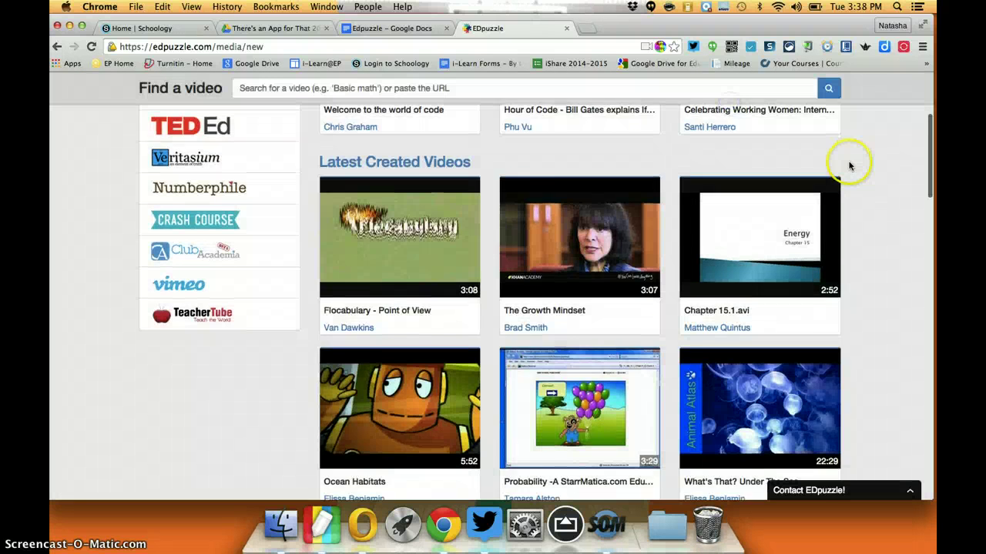
Browse further down the EDpuzzle library and scroll back toward the top.
scroll(849, 169, "down", 4)
scroll(849, 177, "down", 5)
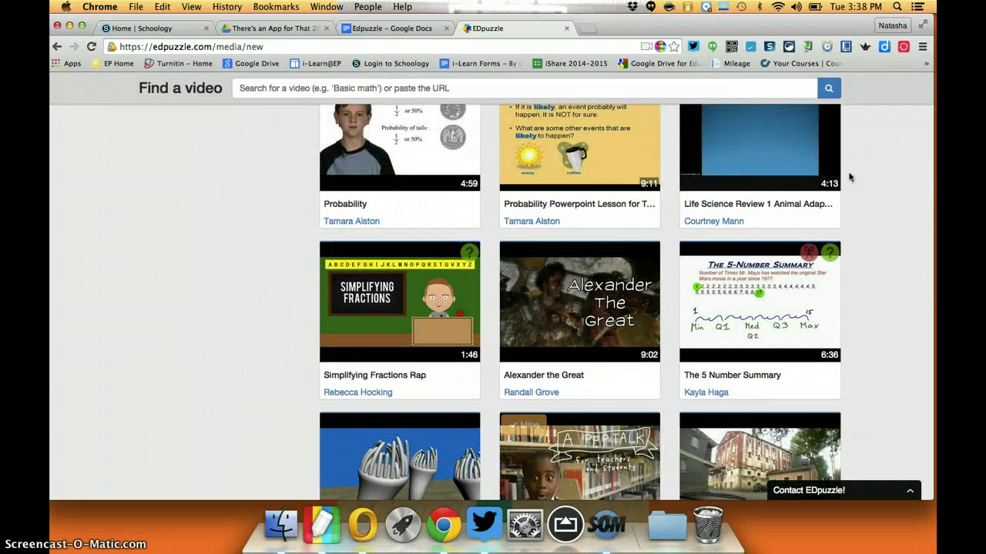
mouse_move(803, 268)
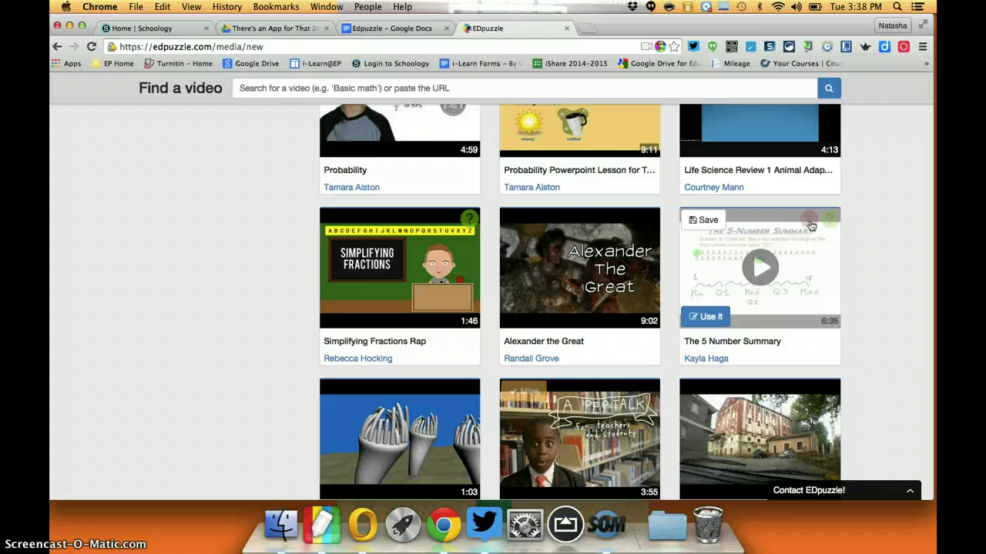
scroll(822, 224, "down", 2)
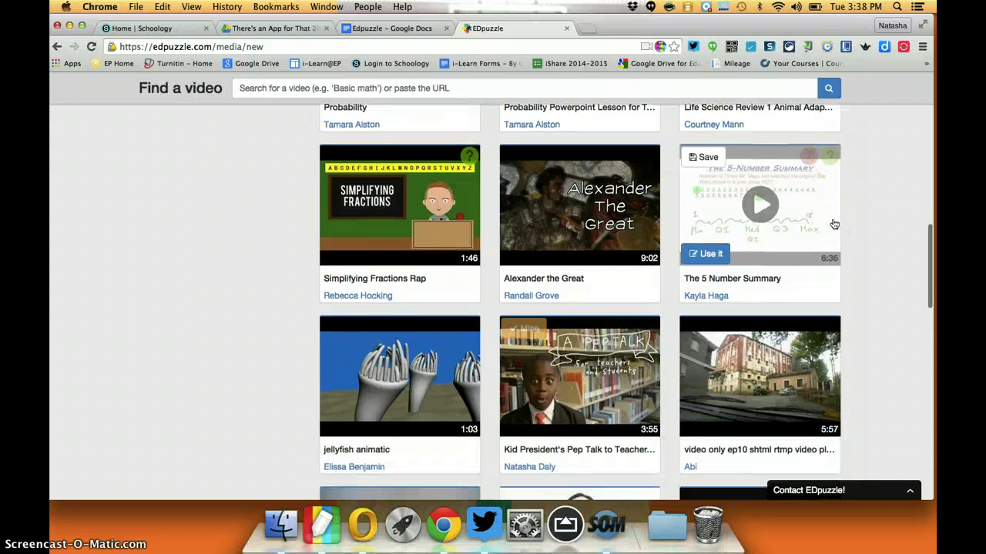
scroll(833, 224, "down", 3)
scroll(831, 223, "up", 10)
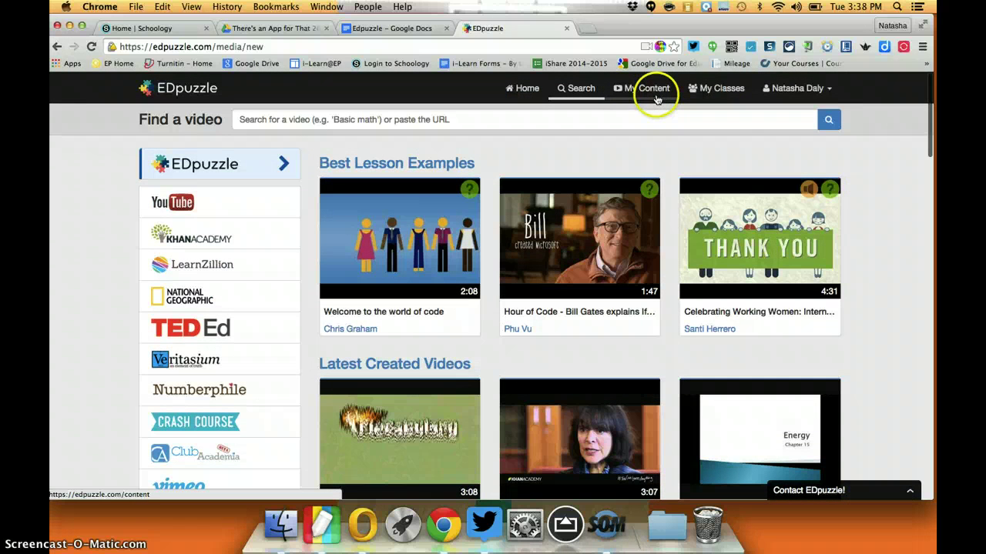
Go to My Classes and view the Members page of Another Test Class.
left_click(730, 94)
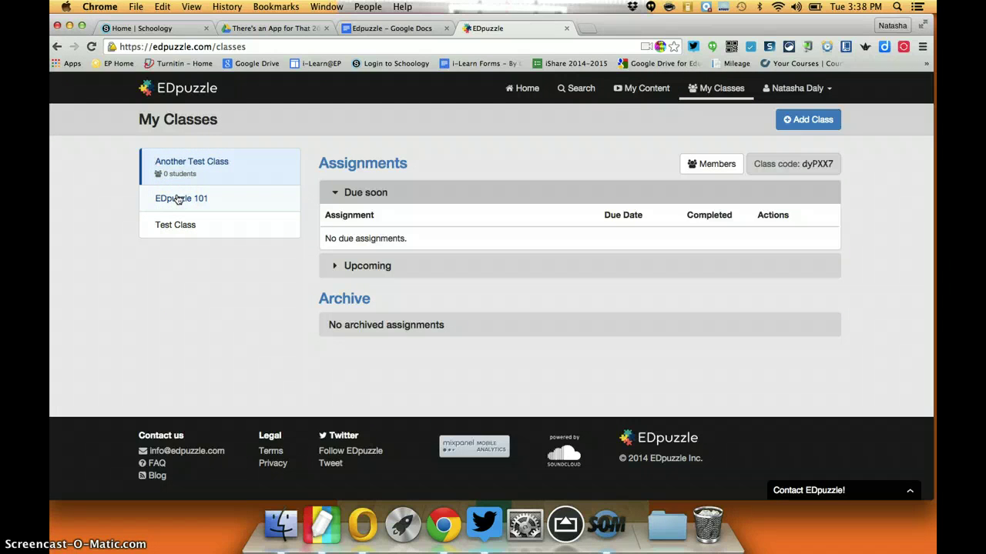
left_click(220, 160)
left_click(710, 164)
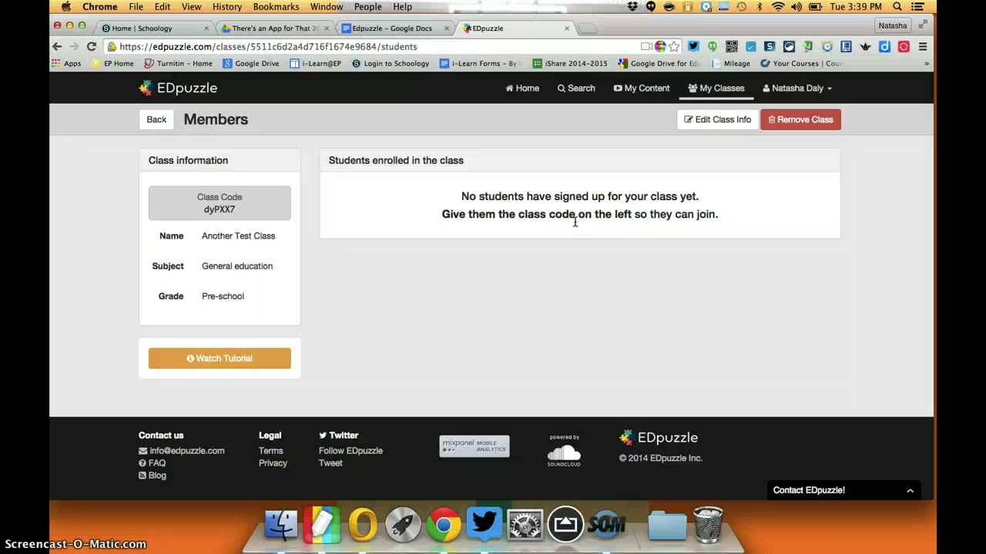
left_click(163, 123)
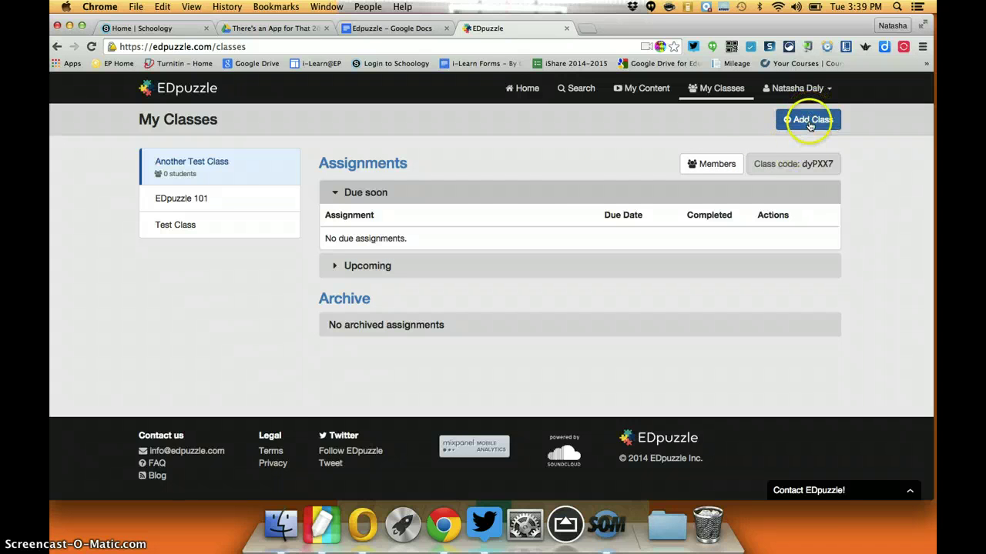
left_click(714, 167)
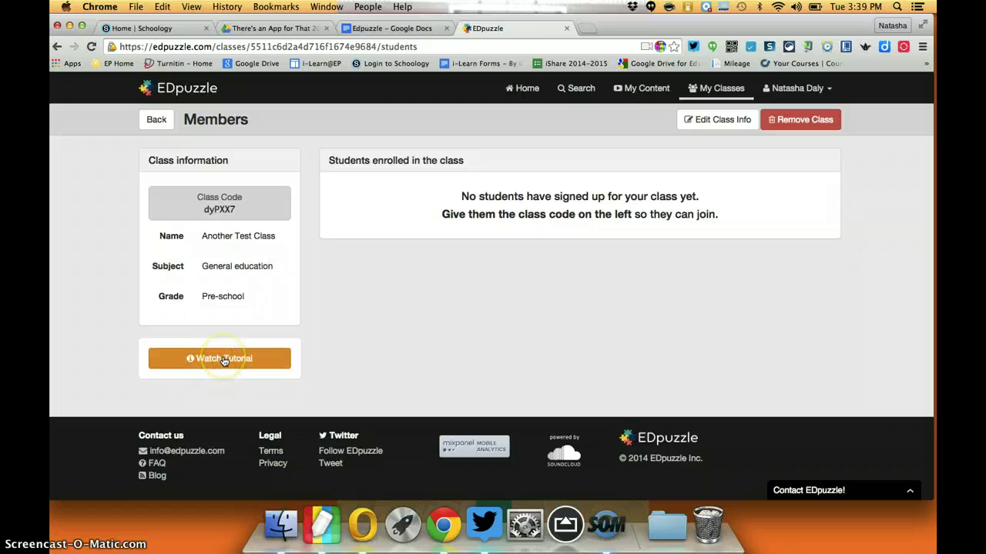
In My Content, create a new folder named 'Social Studies' tagged sss.
left_click(667, 96)
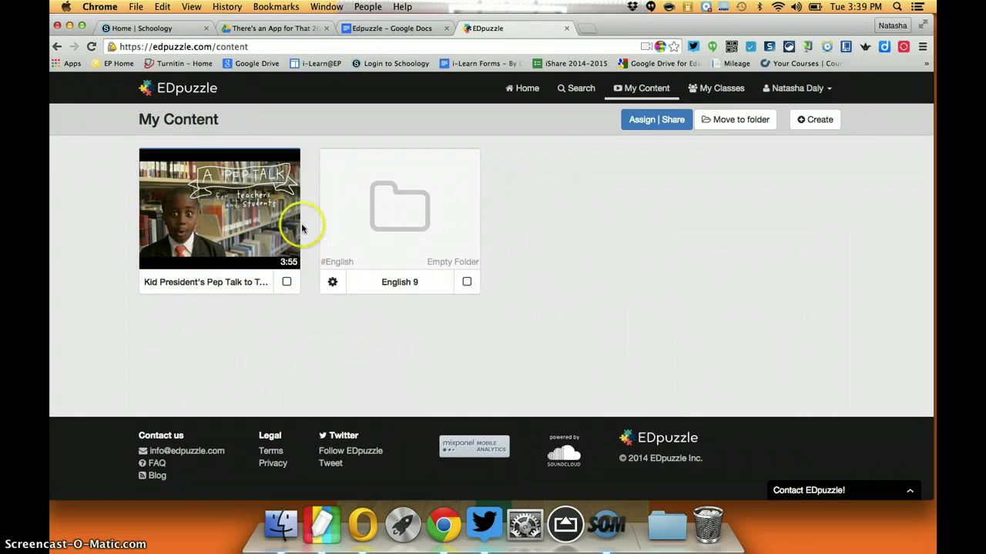
mouse_move(220, 194)
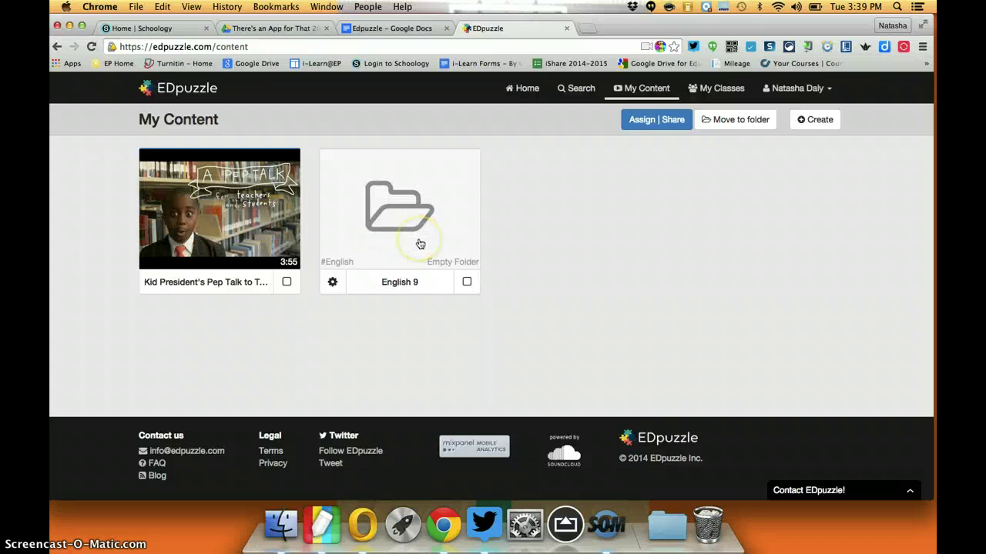
left_click(819, 119)
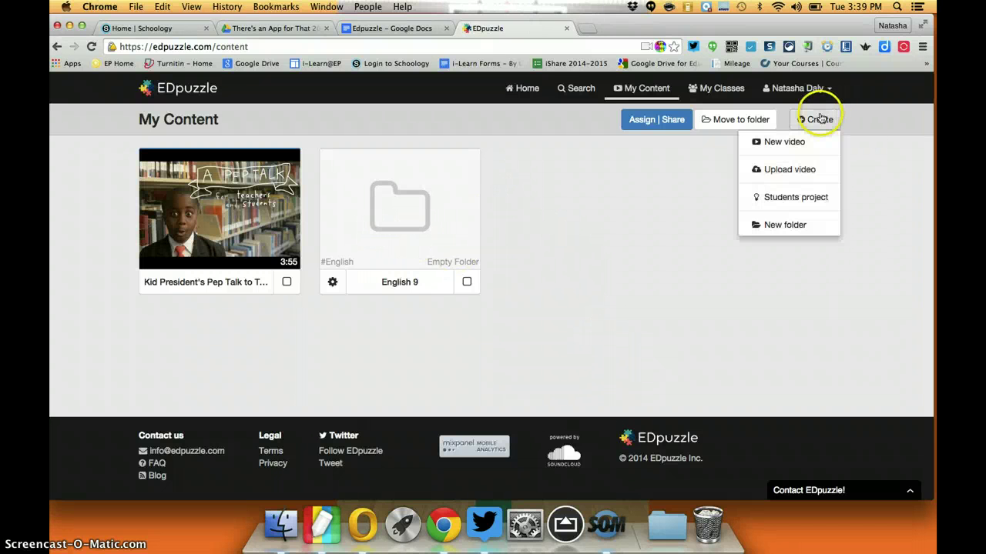
left_click(801, 224)
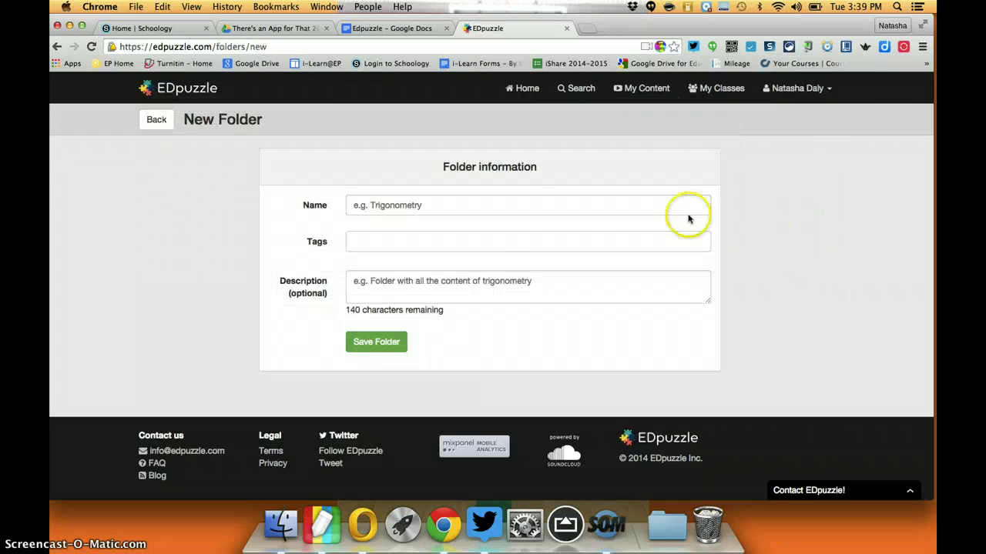
left_click(514, 209)
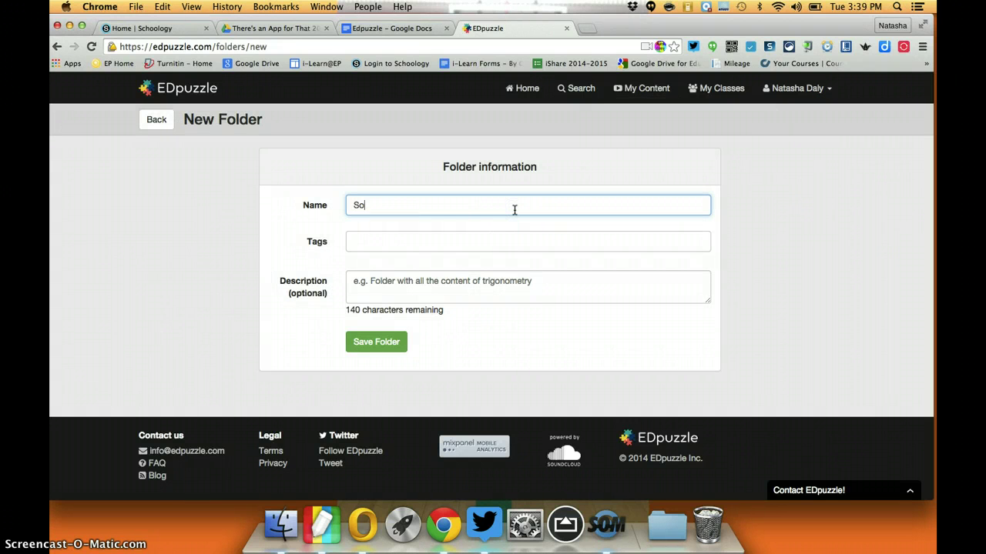
type("Social Studies")
key("Tab")
type("SS")
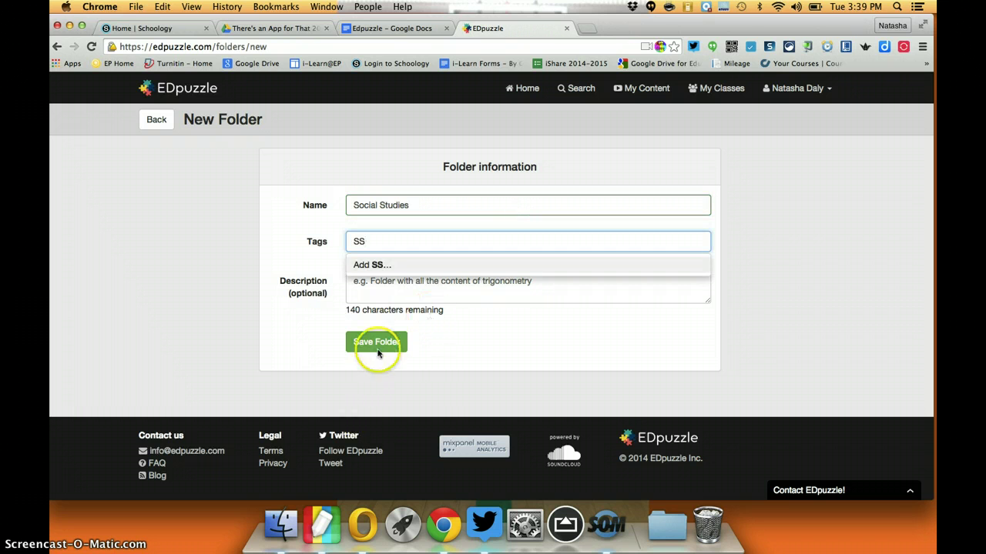
left_click(377, 353)
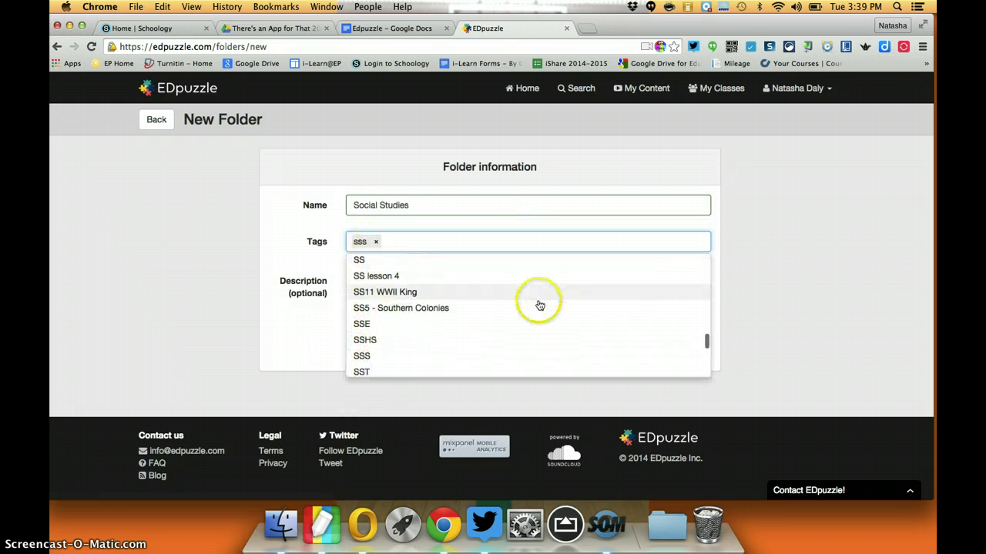
left_click(272, 357)
left_click(360, 340)
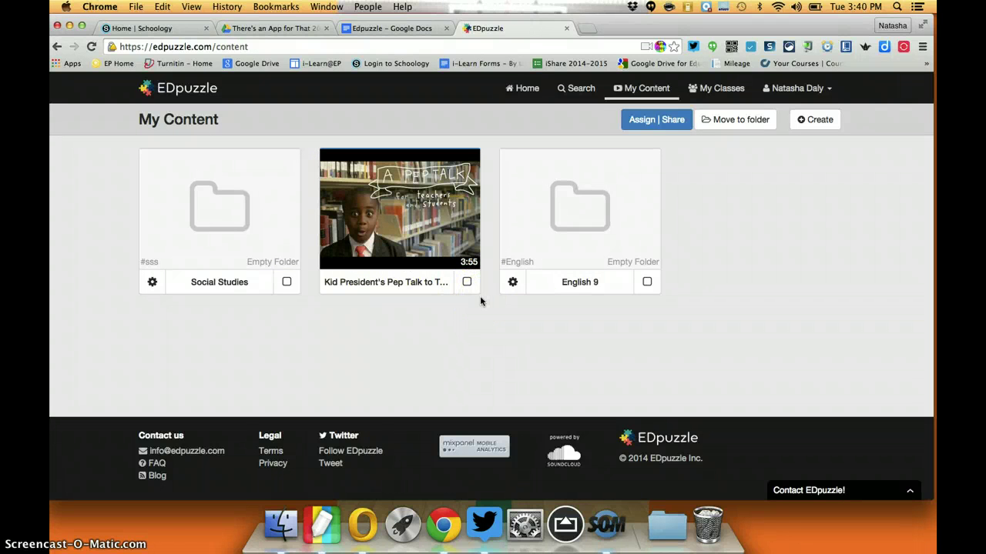
Open the 3:55 Kid President's Pep Talk to Teachers and Students! preview from My Content.
left_click(443, 205)
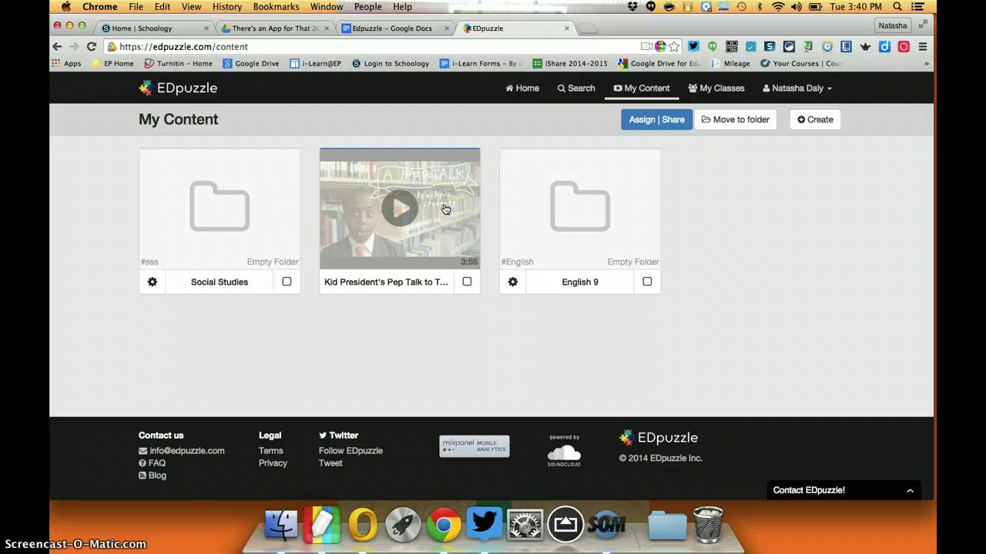
left_click(445, 176)
left_click(822, 123)
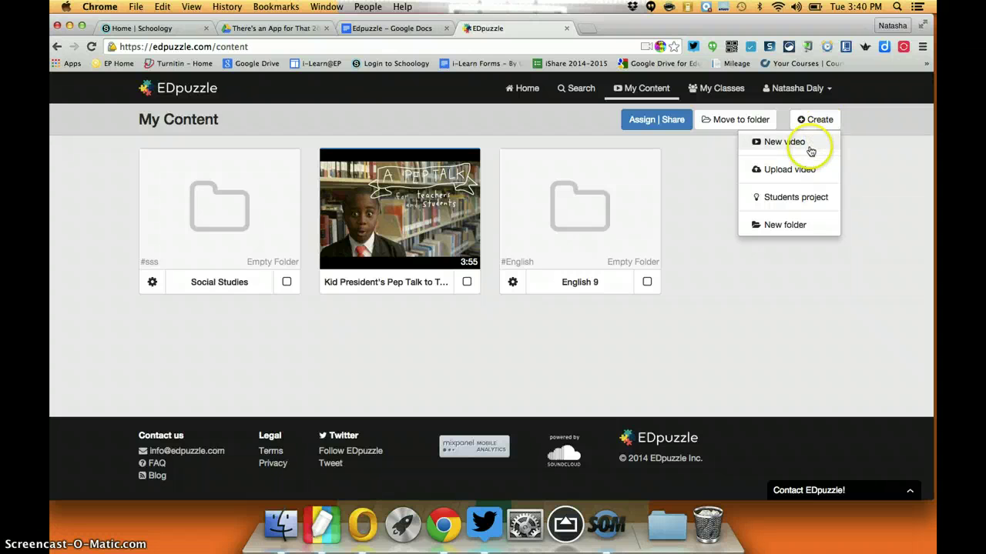
left_click(434, 220)
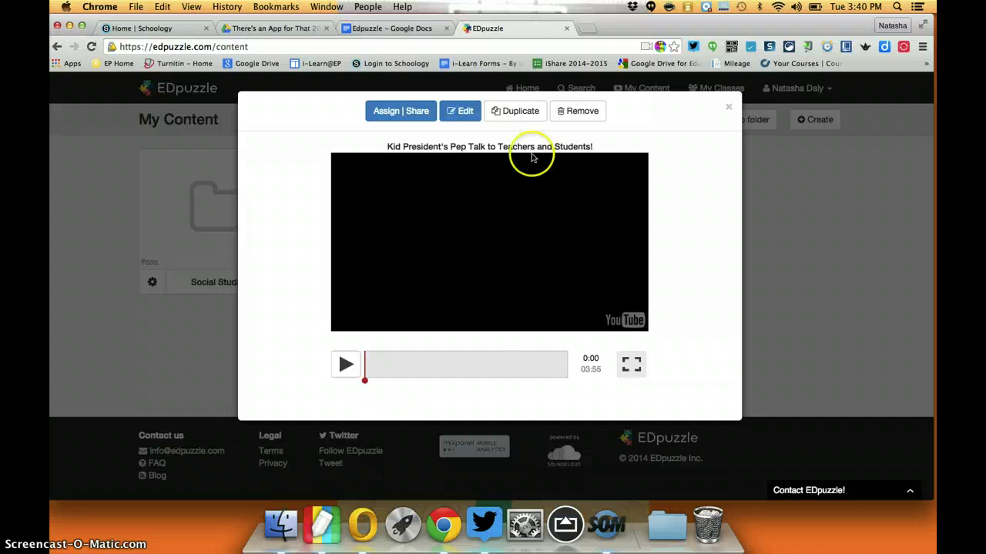
Open the Kid President video in the editor and view, then dismiss, the cropping how-to.
left_click(465, 111)
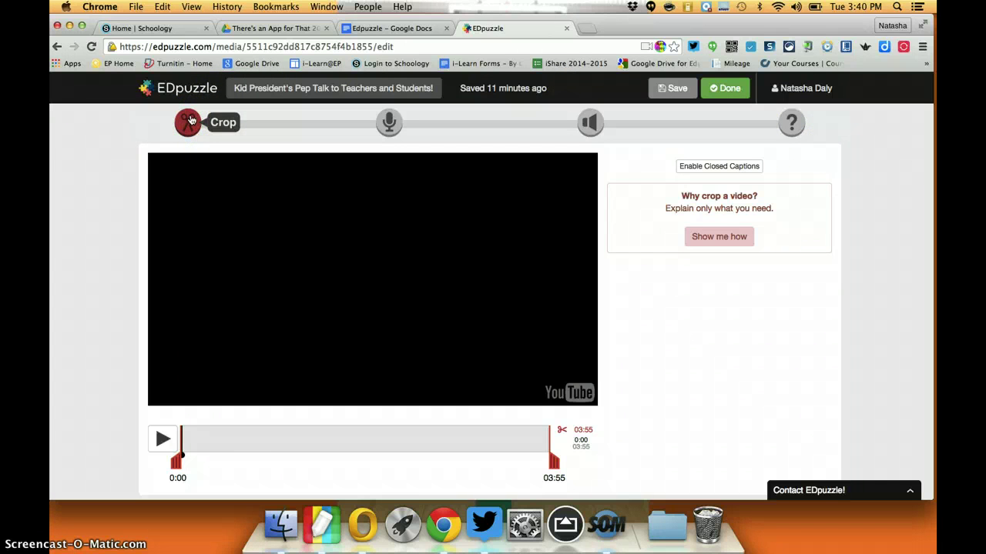
left_click(221, 429)
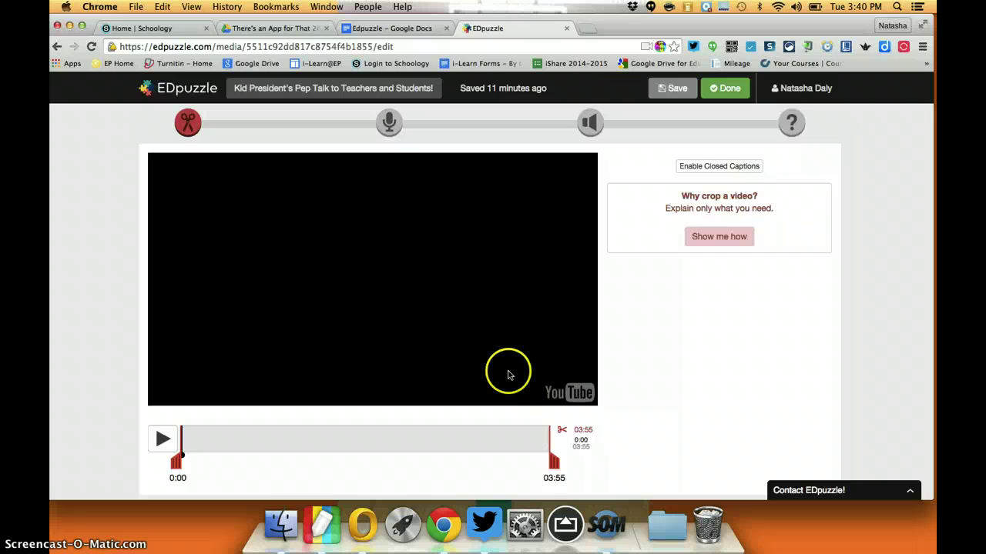
left_click(718, 237)
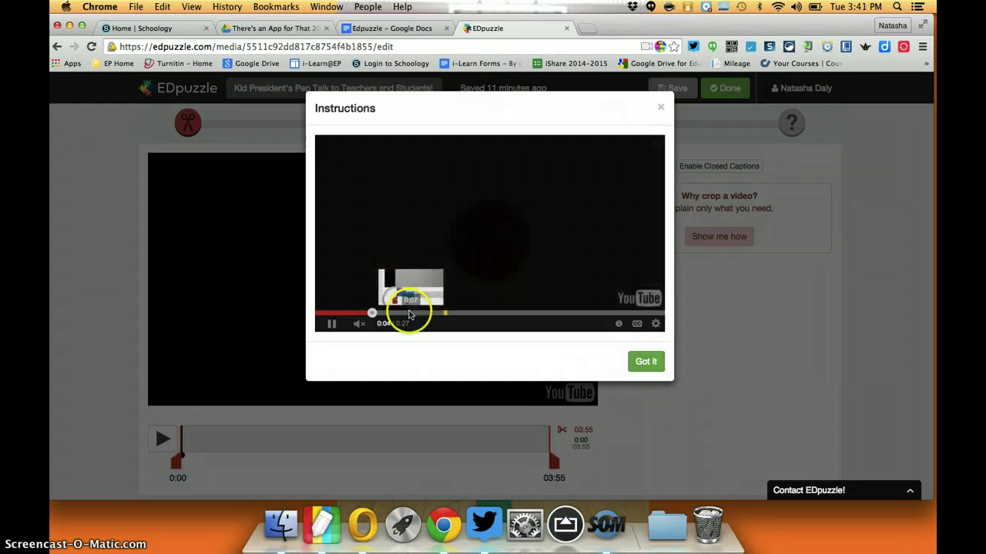
left_click(642, 361)
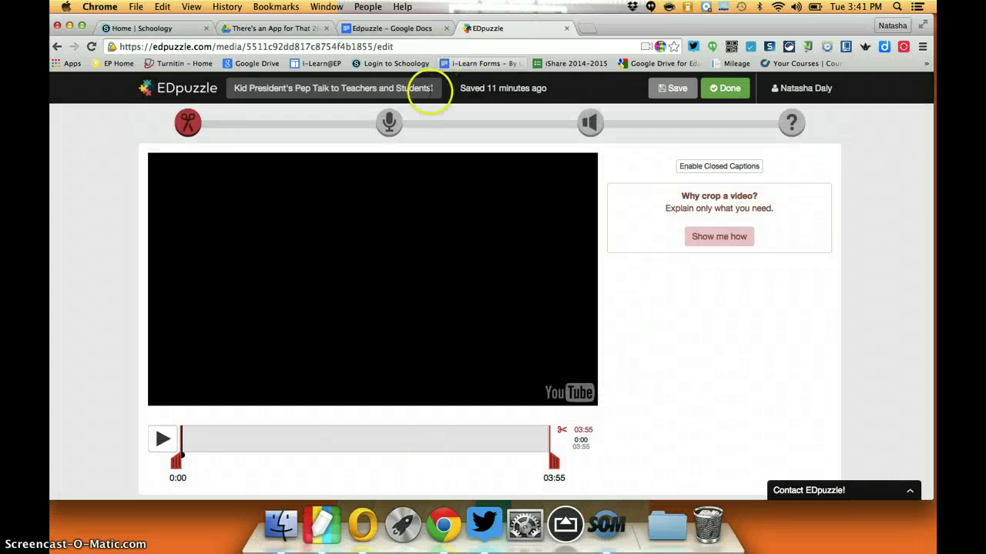
left_click(388, 122)
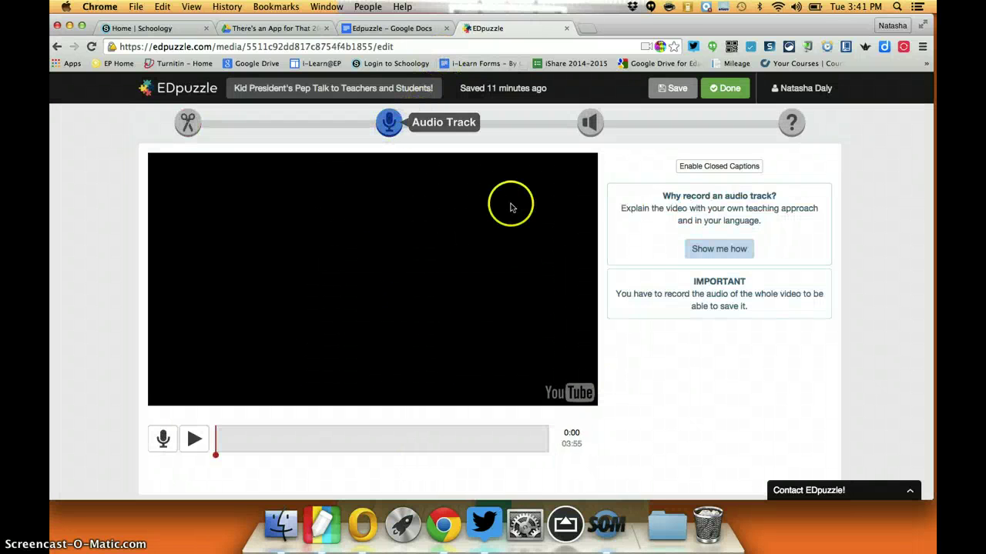
left_click(702, 248)
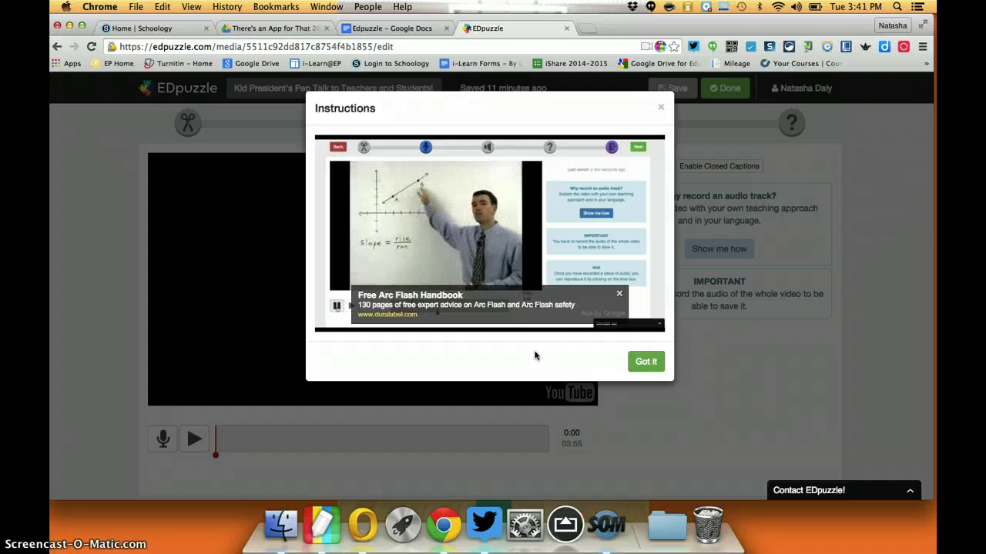
mouse_move(603, 225)
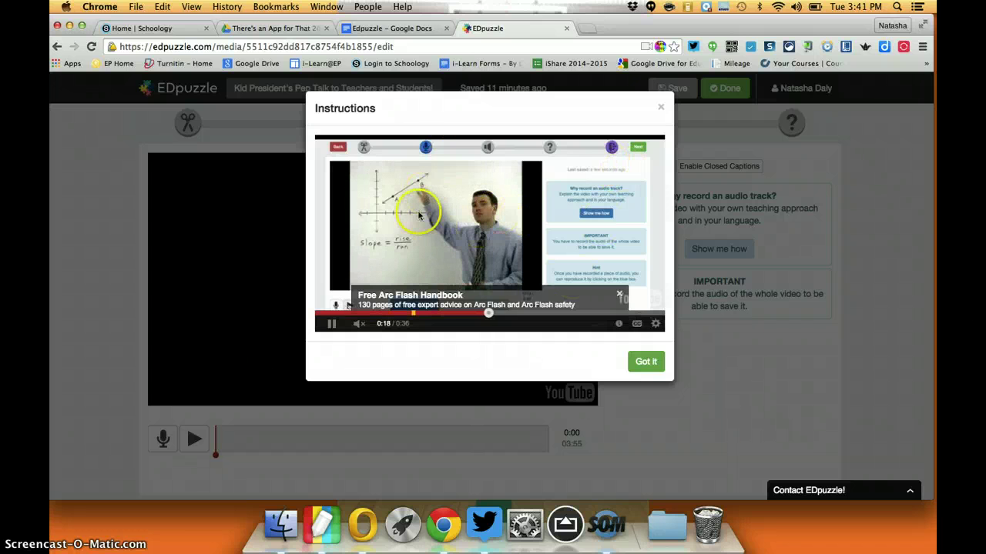
left_click(660, 105)
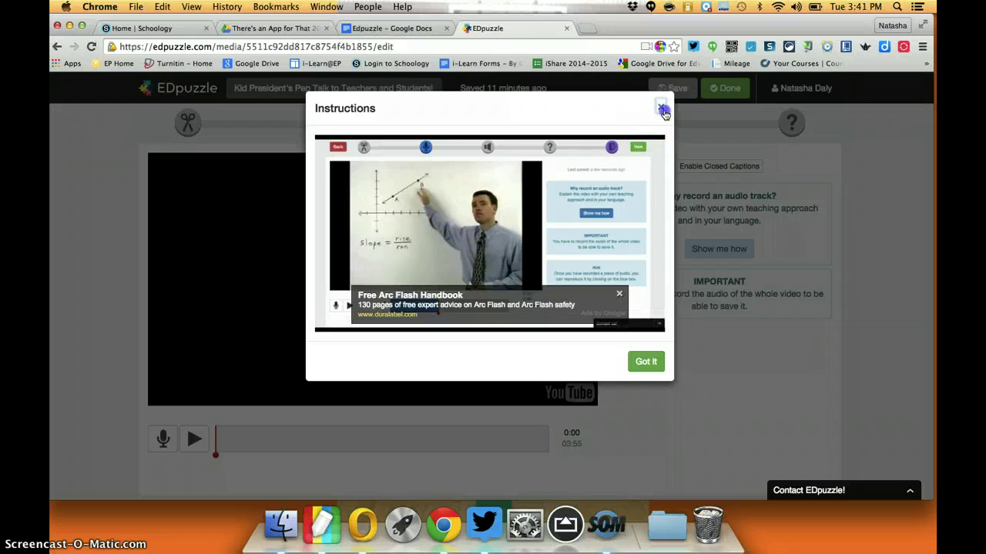
Move through the Audio Notes step to the Quizzes step of the editor.
left_click(590, 122)
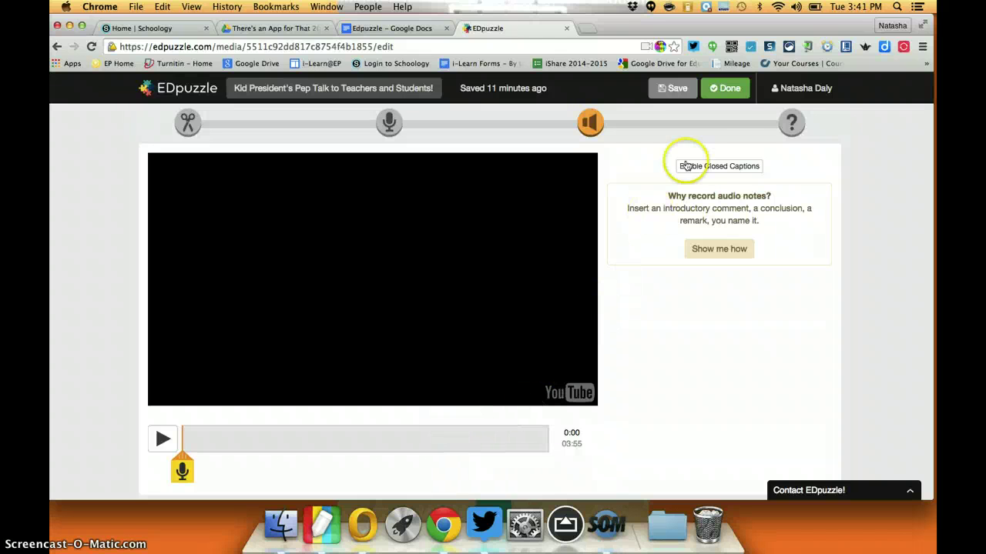
left_click(795, 132)
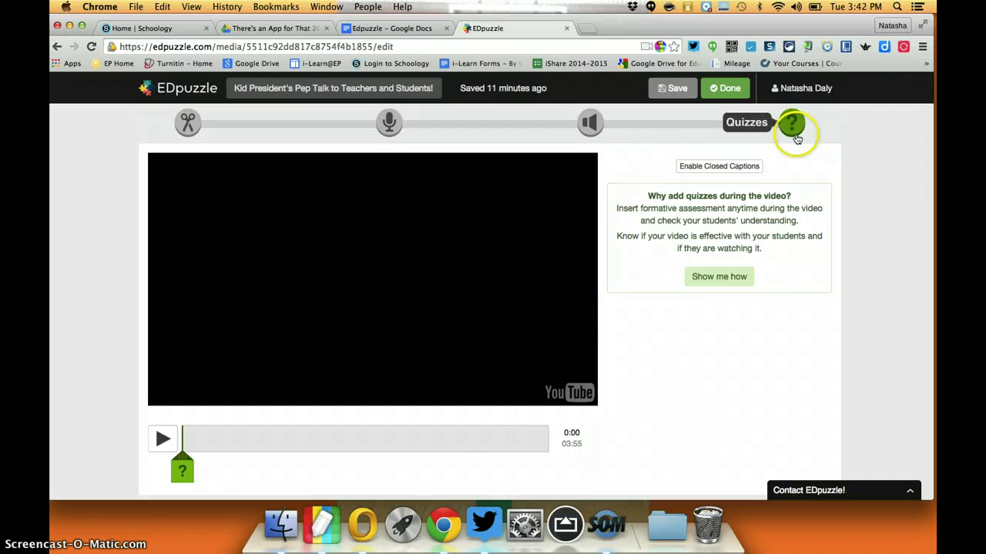
Place a new question marker at 1:55 on the video timeline.
left_click(149, 514)
left_click(183, 478)
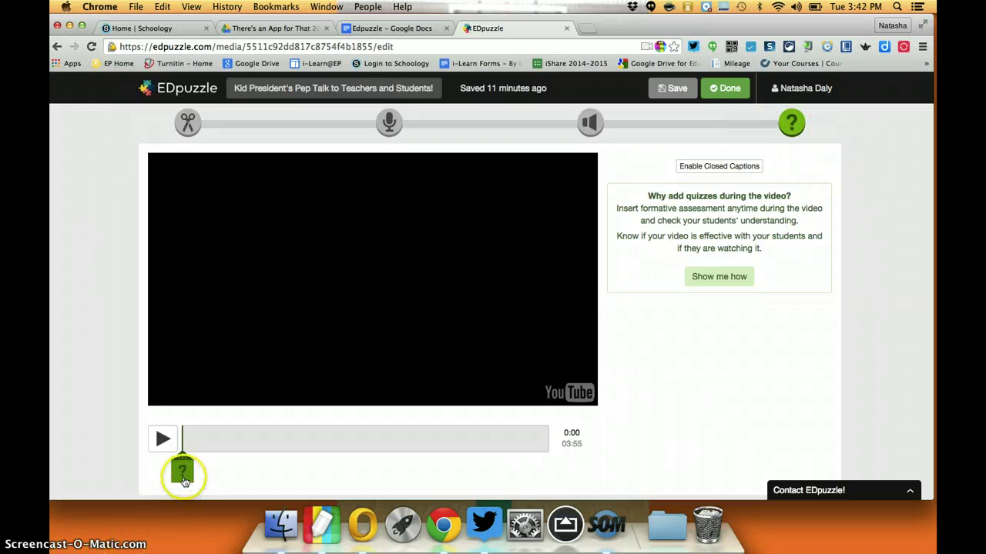
mouse_move(184, 481)
left_mouse_down()
mouse_move(194, 446)
mouse_move(183, 468)
mouse_move(184, 458)
mouse_move(221, 466)
mouse_move(362, 456)
left_mouse_up()
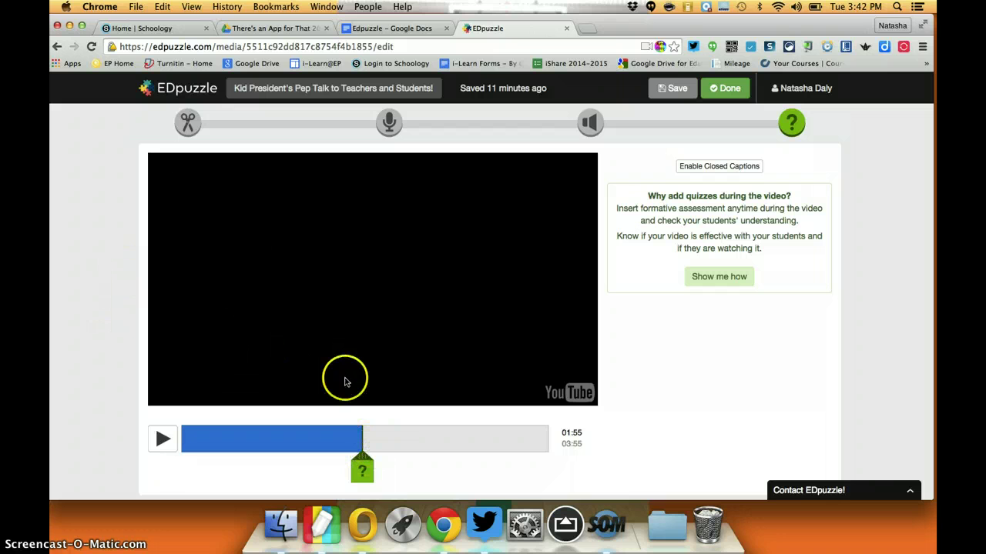
left_click(362, 471)
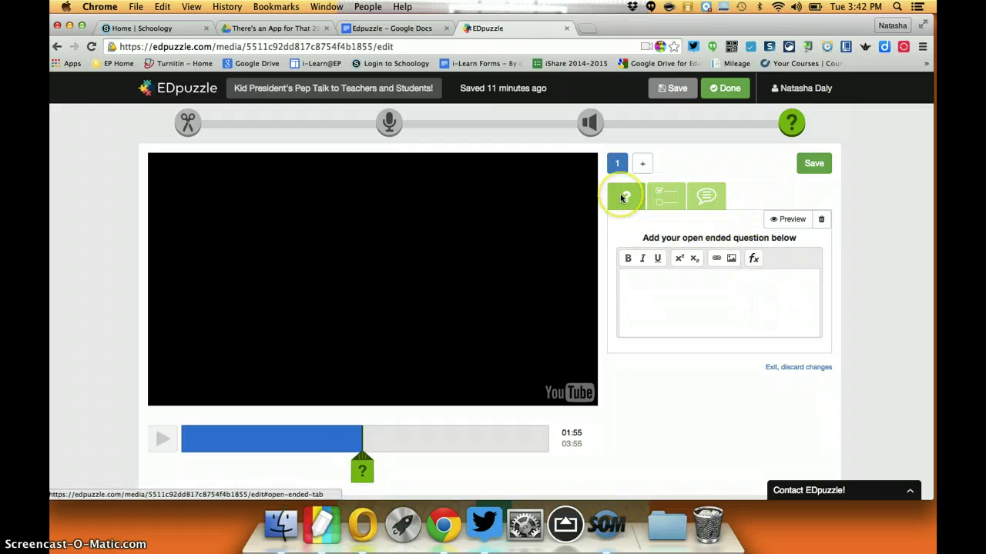
Change the 1:55 item from multiple choice to a comment and focus its text box.
left_click(669, 202)
left_click(685, 321)
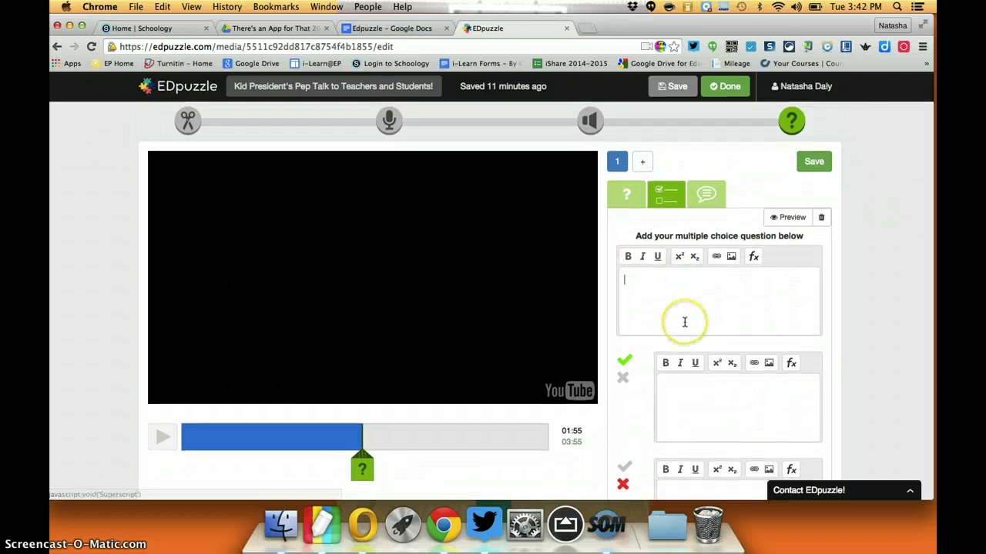
scroll(685, 321, "down", 2)
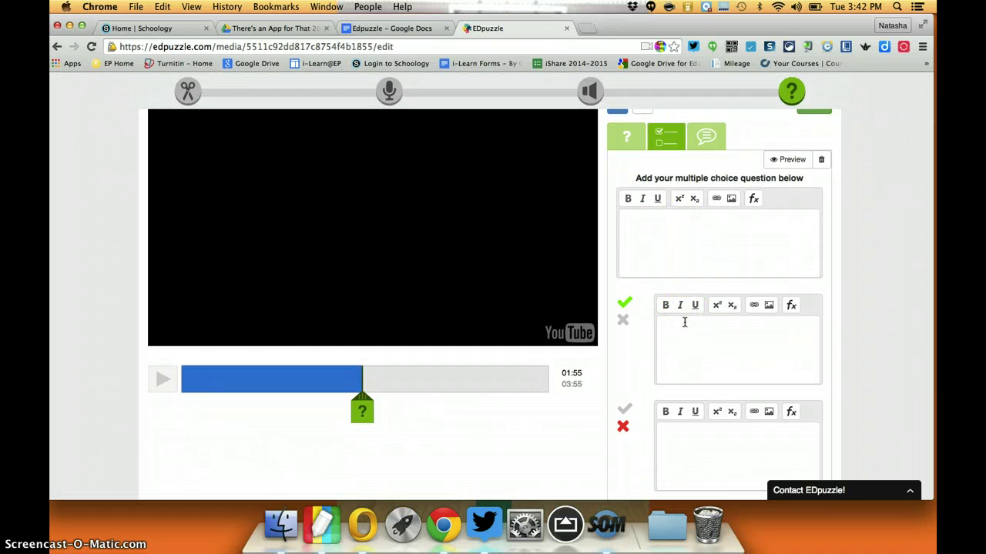
scroll(684, 322, "up", 2)
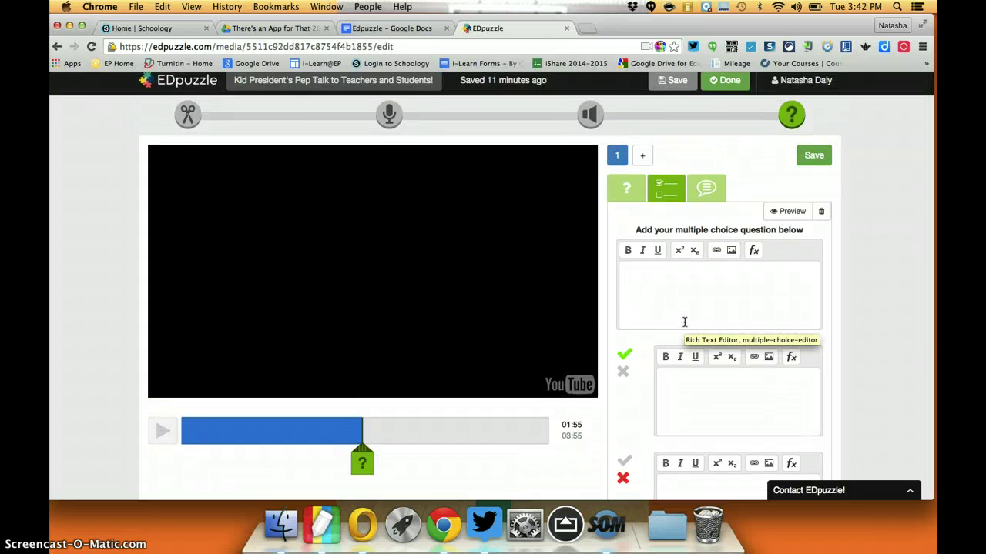
scroll(685, 322, "up", 1)
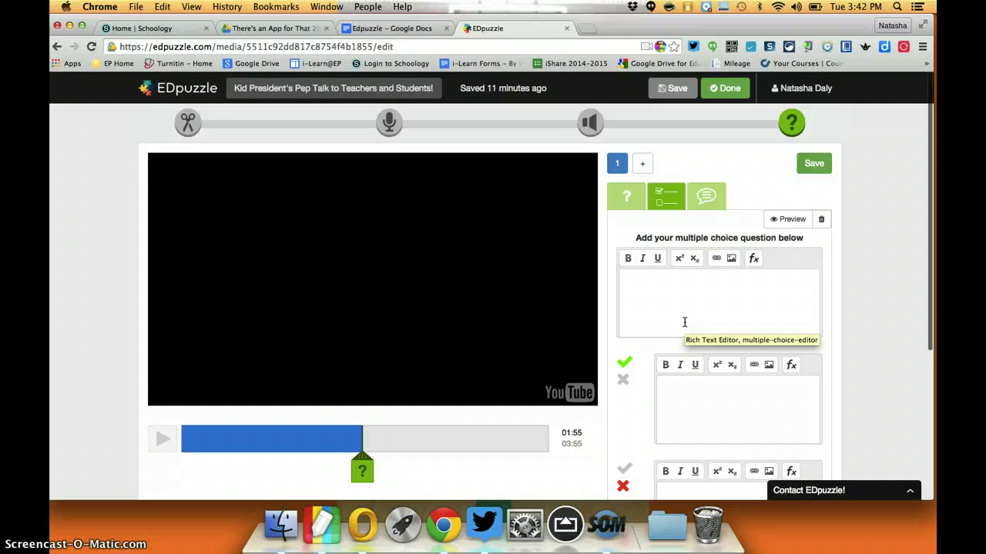
left_click(706, 196)
left_click(705, 303)
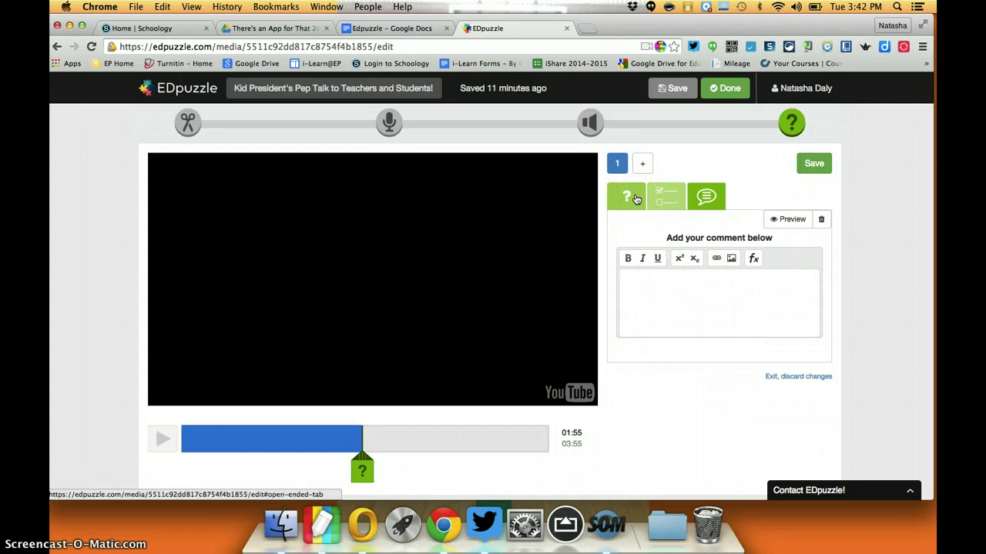
Switch the 1:55 item back to multiple choice and open the toolbar's equation editor.
left_click(676, 194)
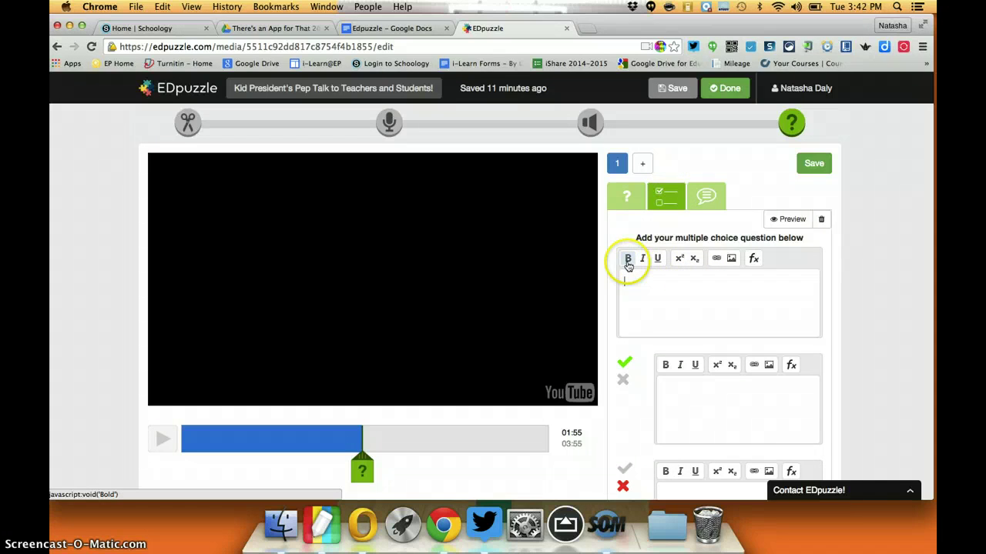
left_click(721, 263)
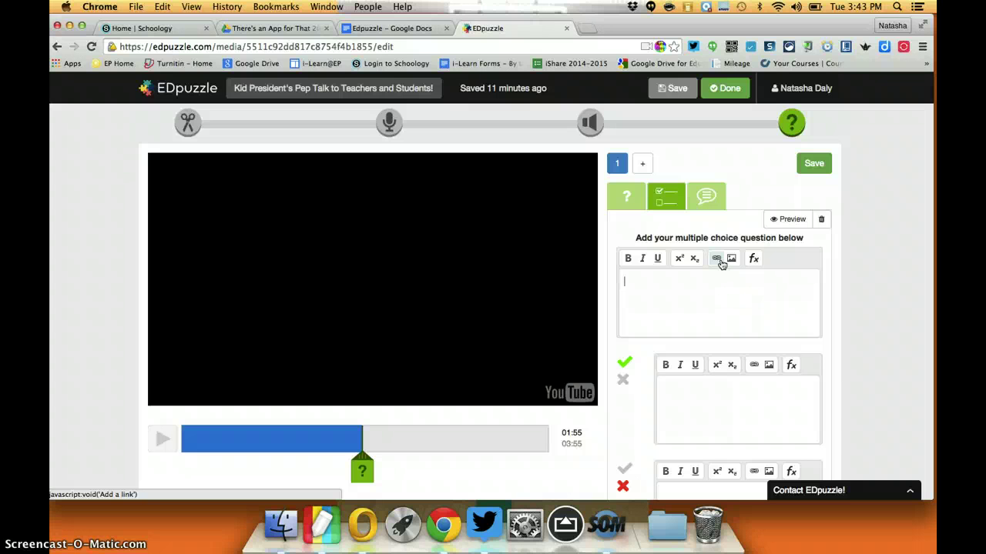
left_click(733, 267)
left_click(754, 261)
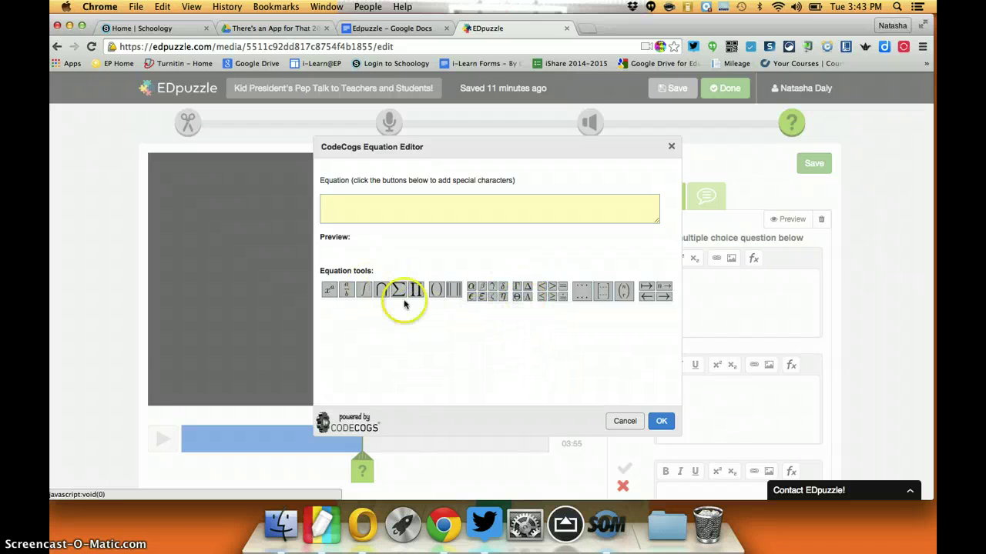
mouse_move(422, 295)
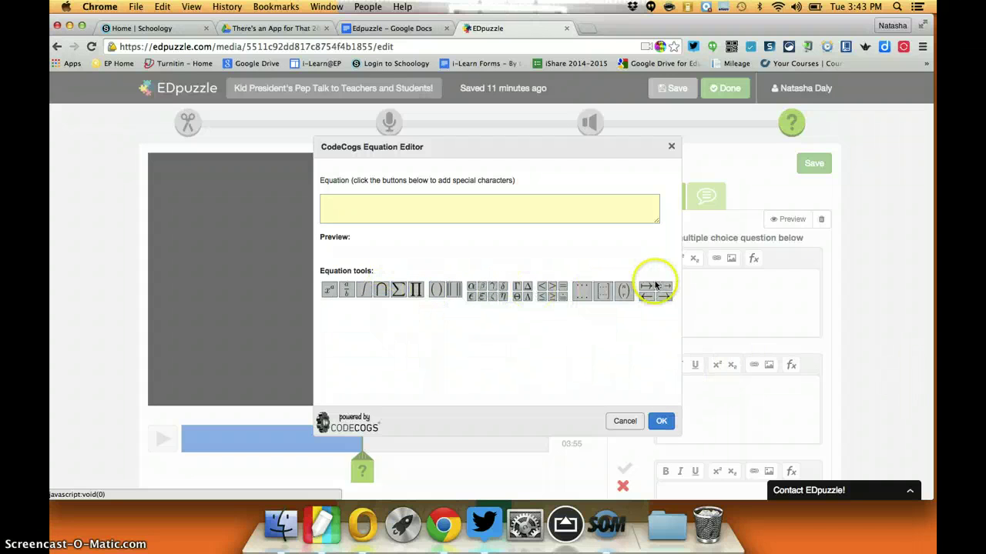
left_click(670, 144)
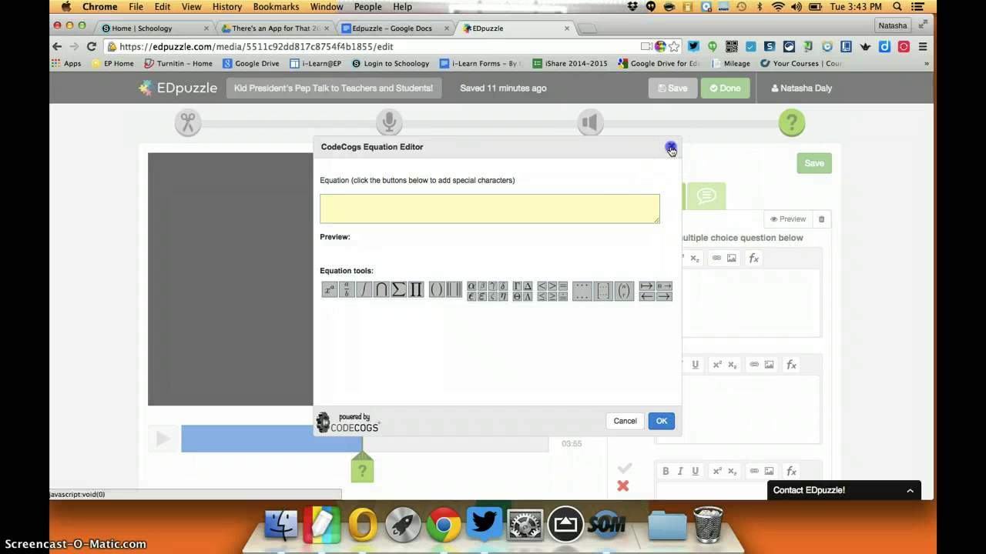
left_click(645, 286)
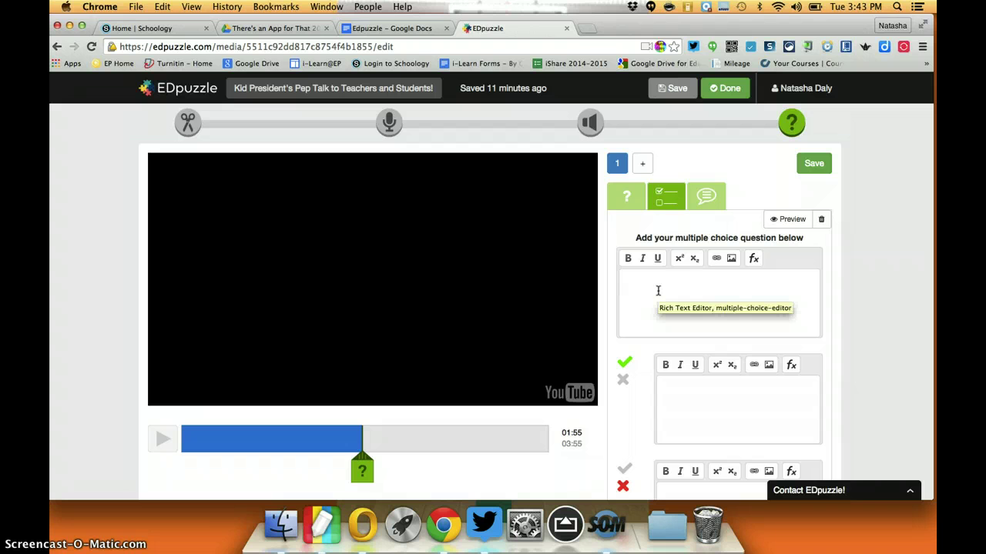
Enter the question 'Which is the correct answer?' with answer choices a and b.
type("Qh")
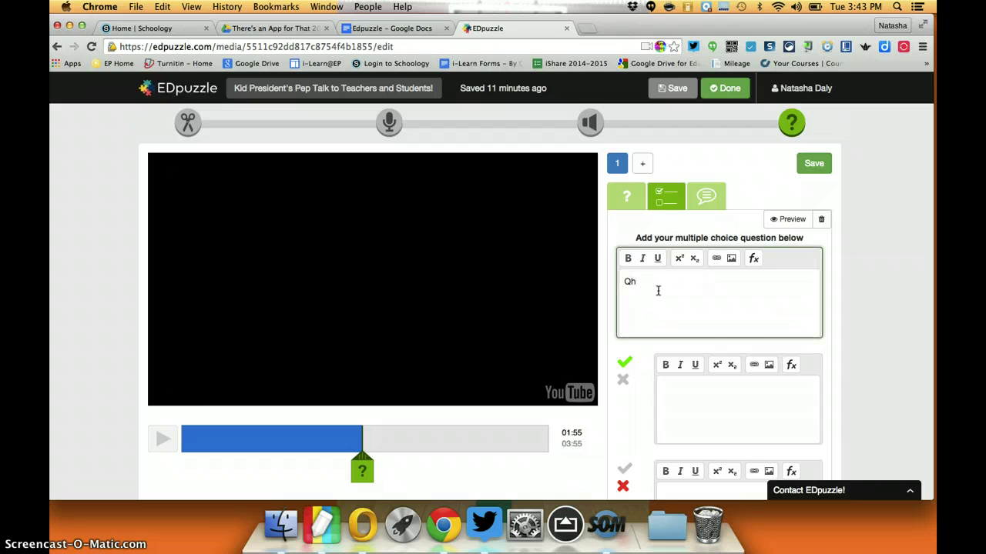
key("BackSpace")
key("BackSpace")
type("Which is the correct answer?")
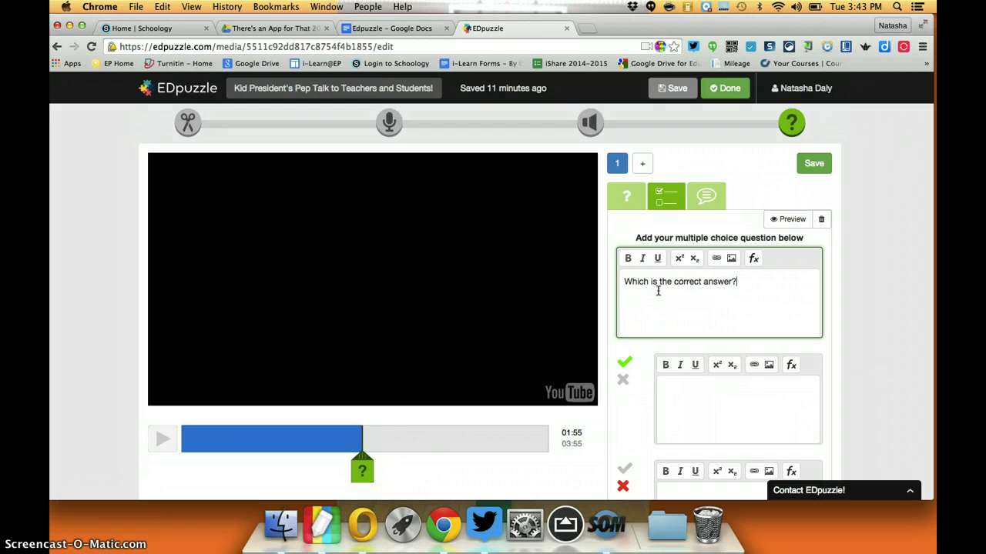
left_click(681, 398)
type("a")
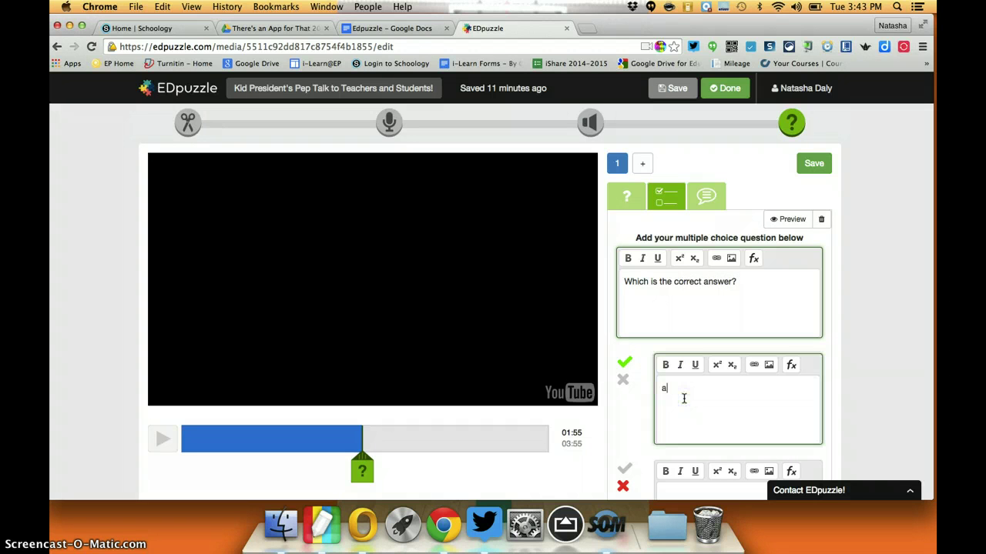
scroll(730, 429, "down", 3)
left_click(729, 398)
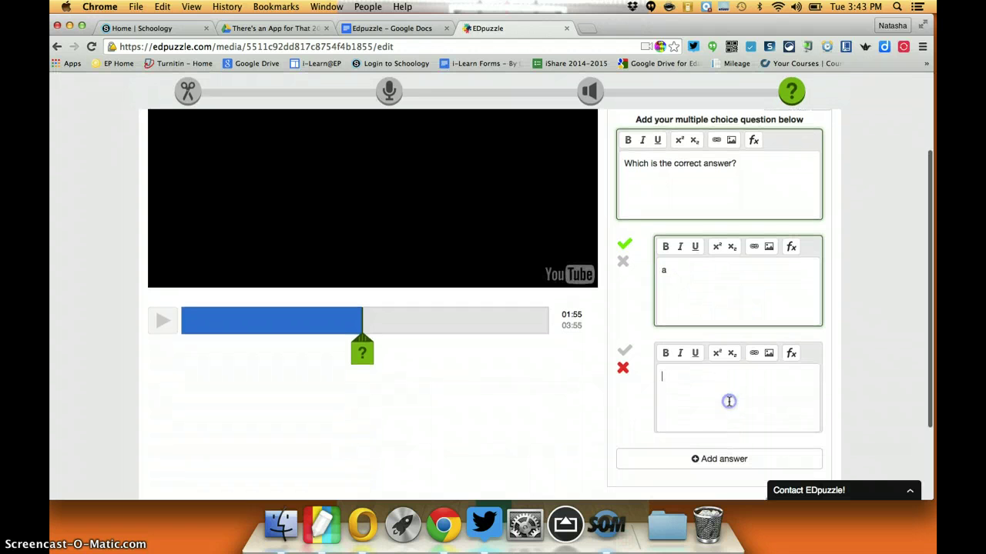
type("b")
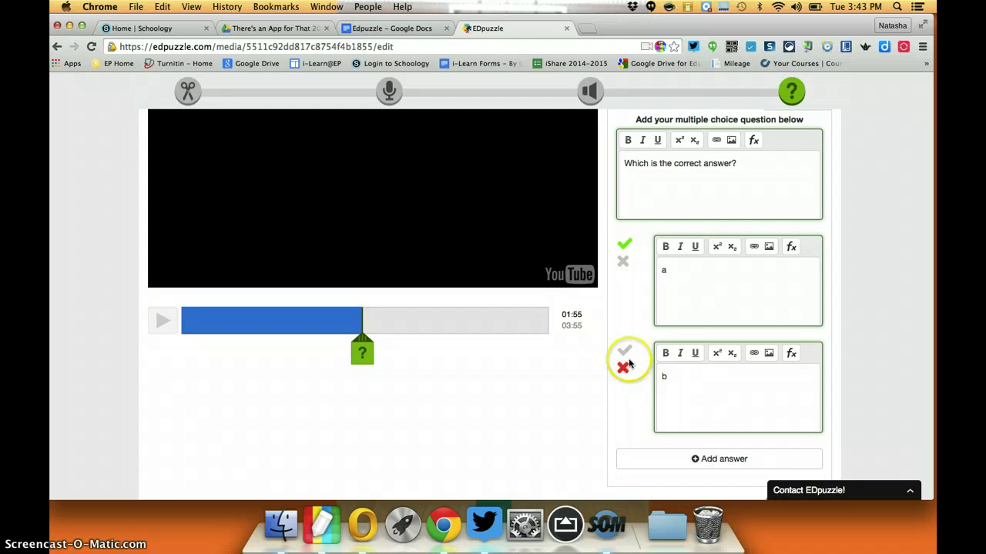
Mark answer a as incorrect, preview the question, and save it at 01:55.
left_click(623, 266)
scroll(660, 304, "down", 3)
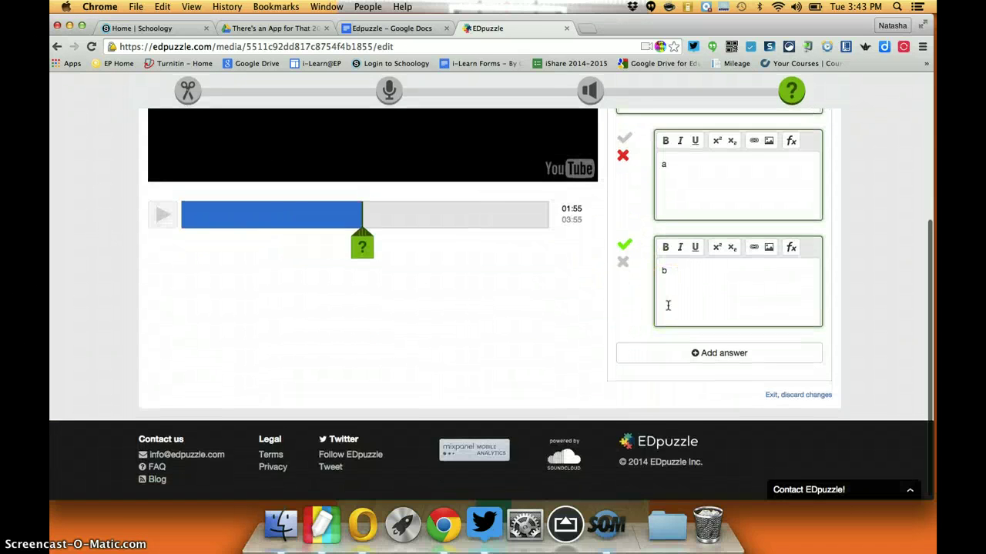
scroll(667, 305, "up", 5)
left_click(776, 177)
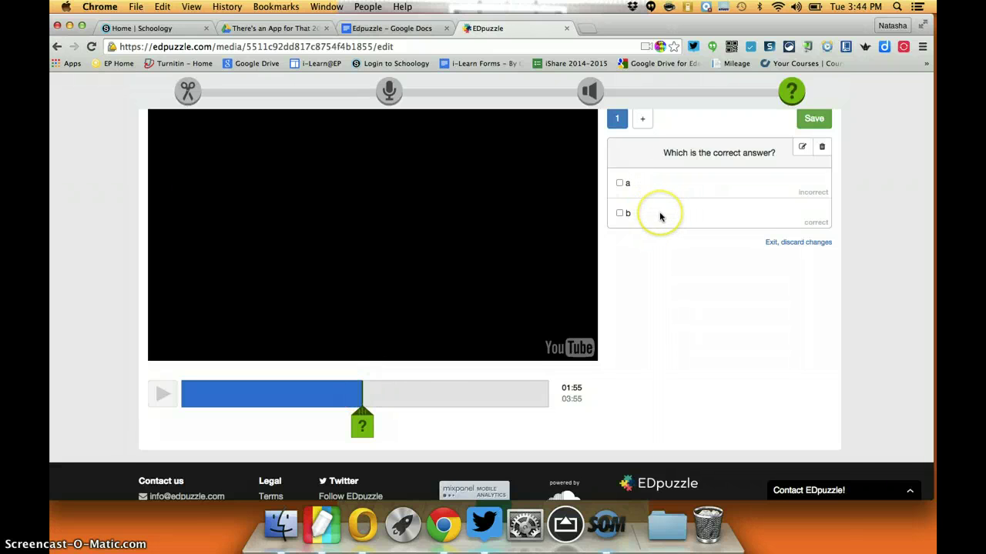
scroll(660, 214, "up", 1)
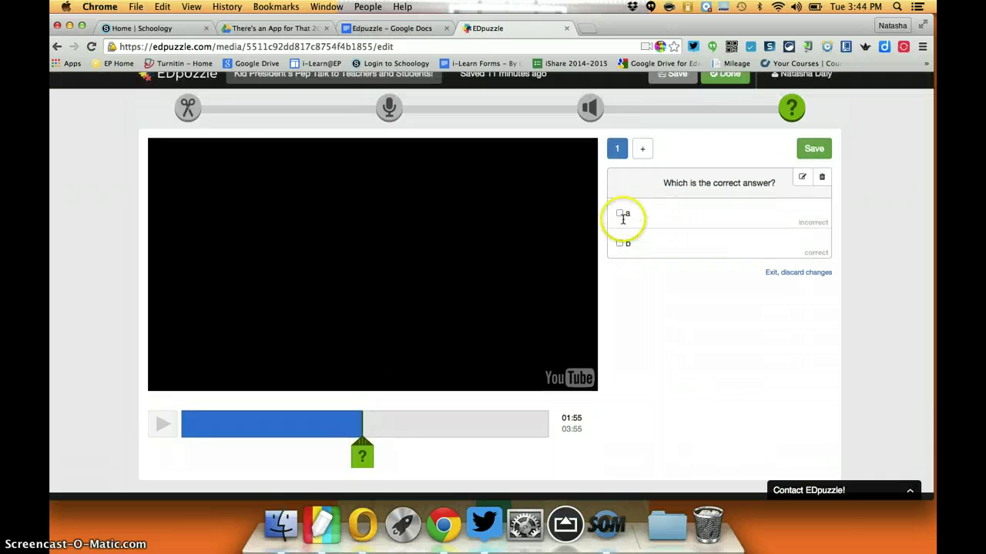
left_click(811, 150)
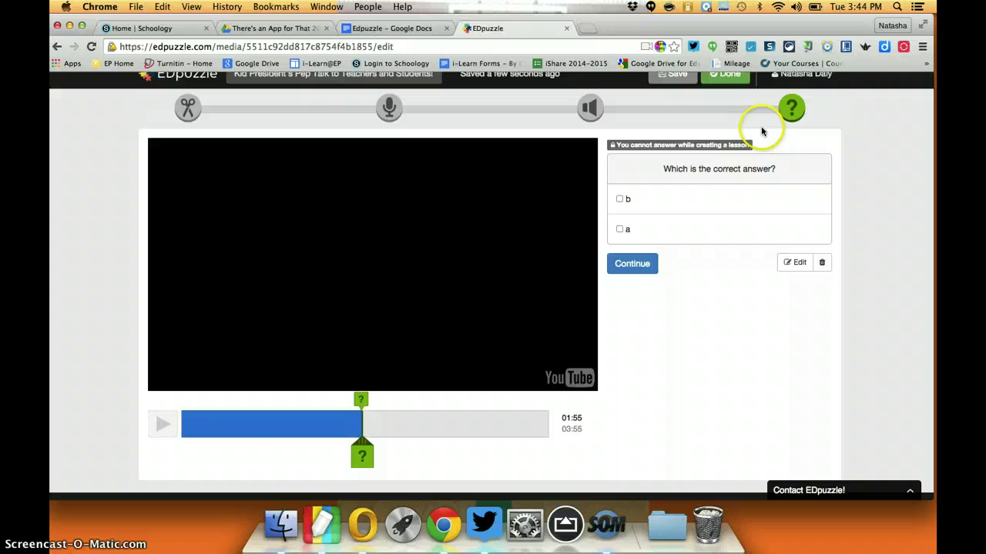
Replay the video from 01:52 through the quiz question and pause at 01:56.
left_click(651, 270)
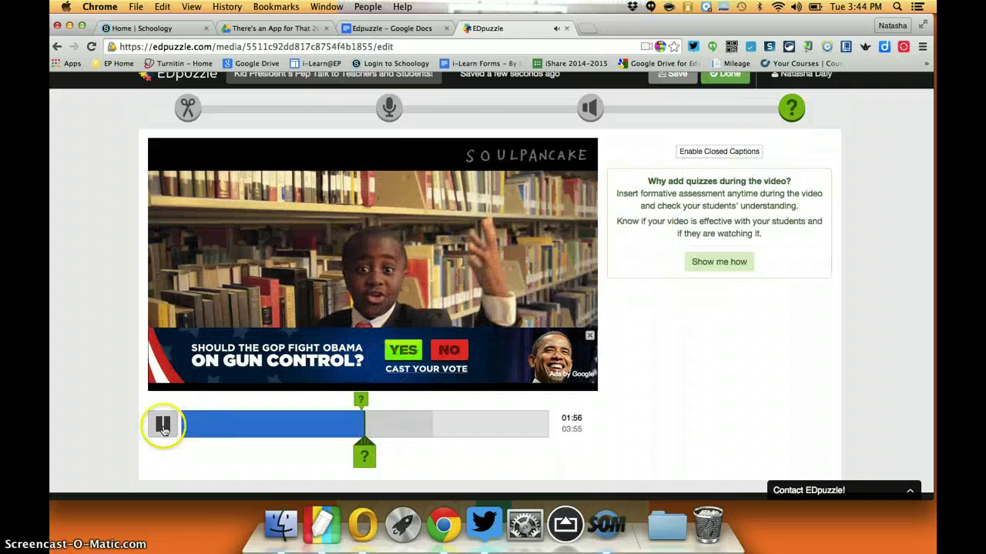
left_click(163, 428)
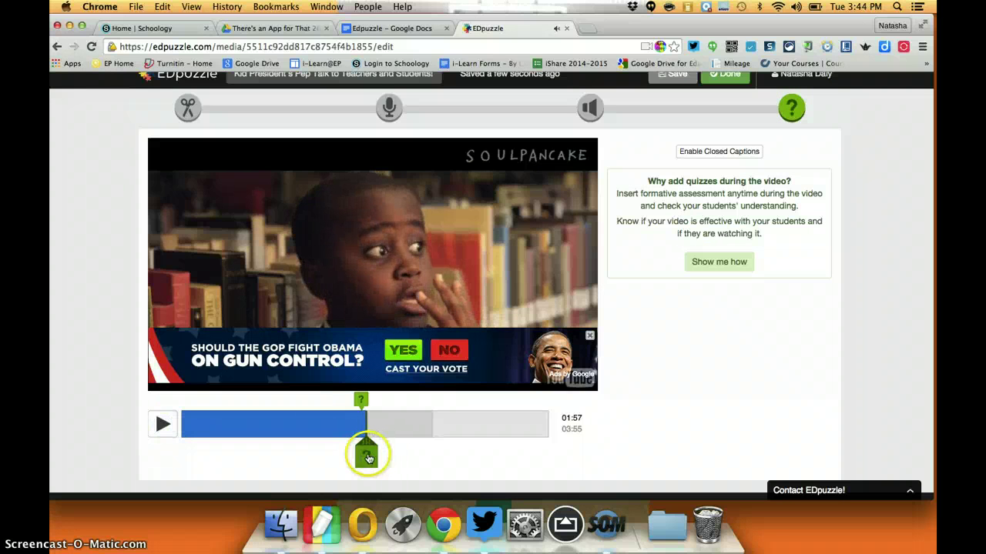
mouse_move(367, 457)
left_mouse_down()
mouse_move(347, 455)
mouse_move(358, 441)
left_mouse_up()
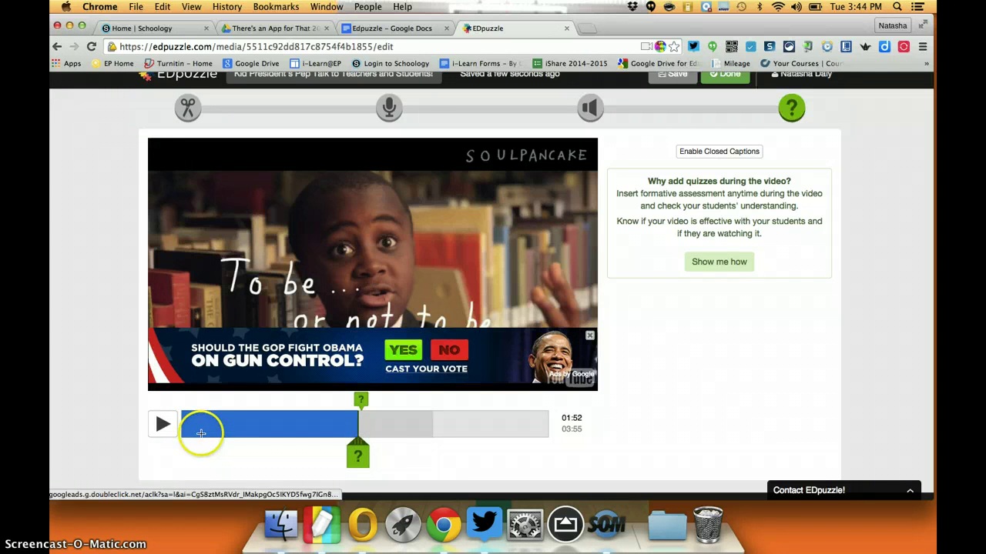
left_click(165, 428)
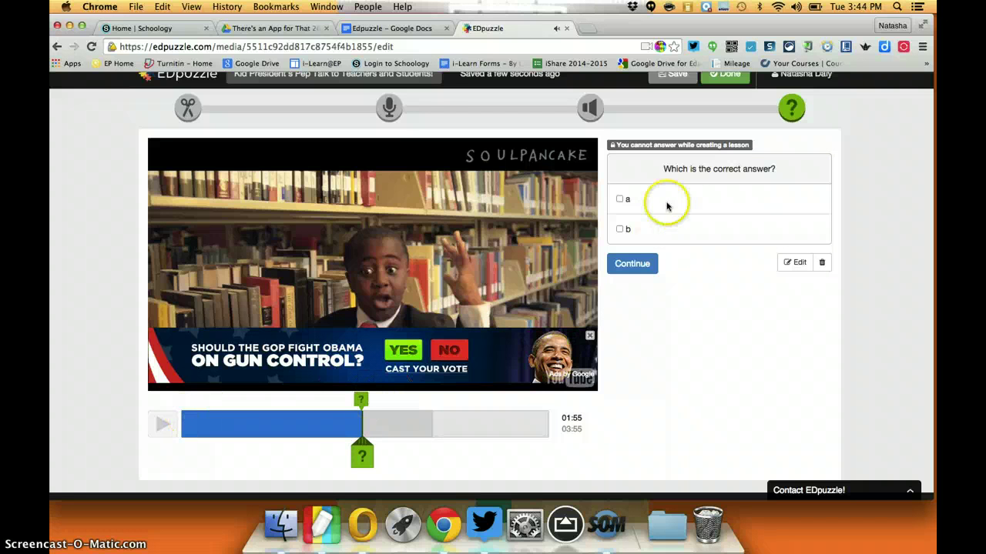
left_click(636, 271)
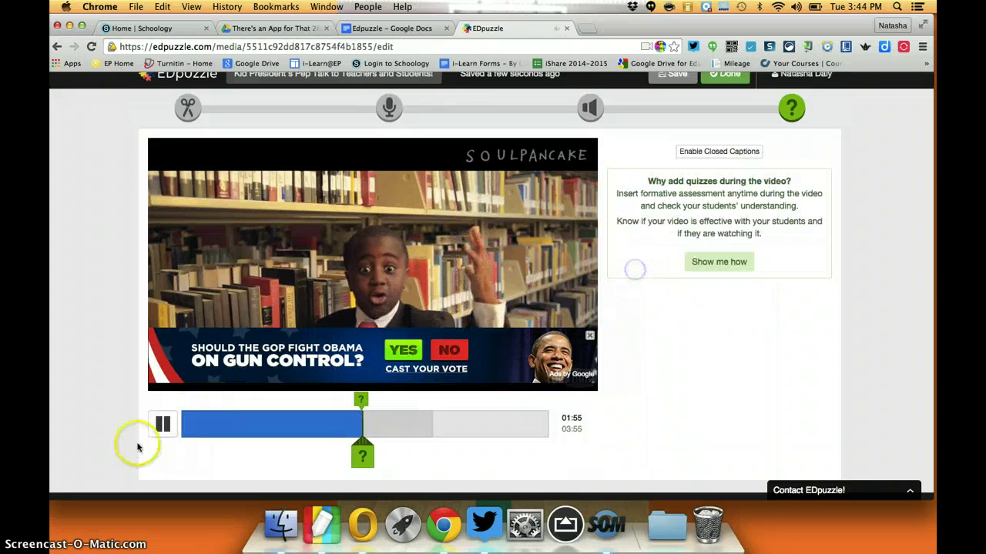
left_click(163, 424)
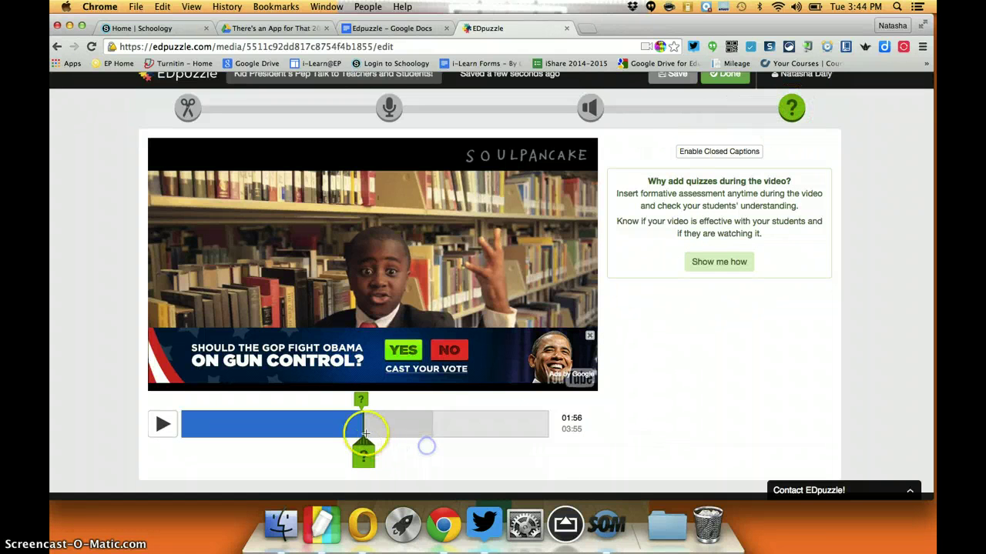
Jump ahead to 03:01, then seek back toward the quiz question and pause.
left_click_drag(364, 433, 467, 425)
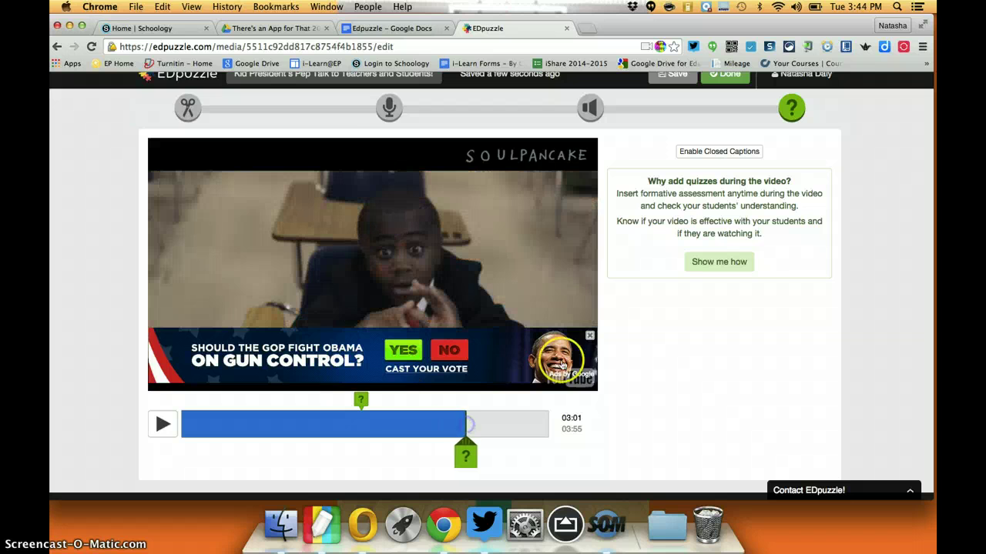
left_click(361, 404)
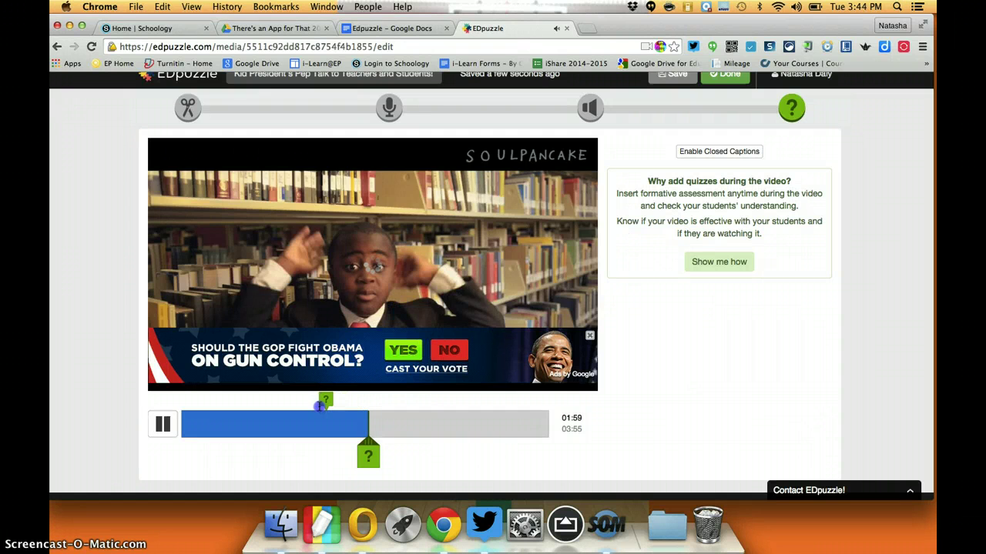
left_click(320, 404)
left_click(162, 423)
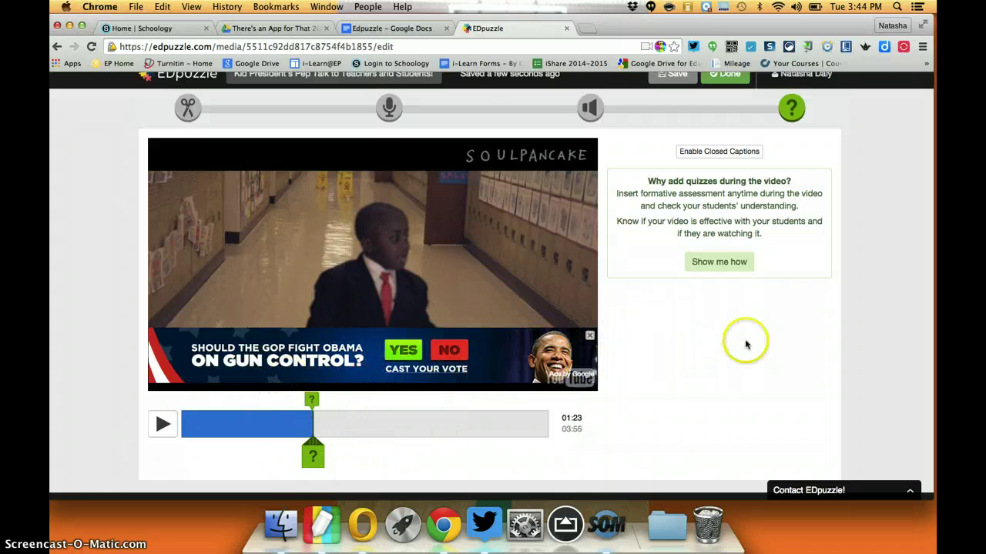
Save the lesson, finish editing, and save the Information Summary to reach the Assign options.
scroll(745, 371, "up", 1)
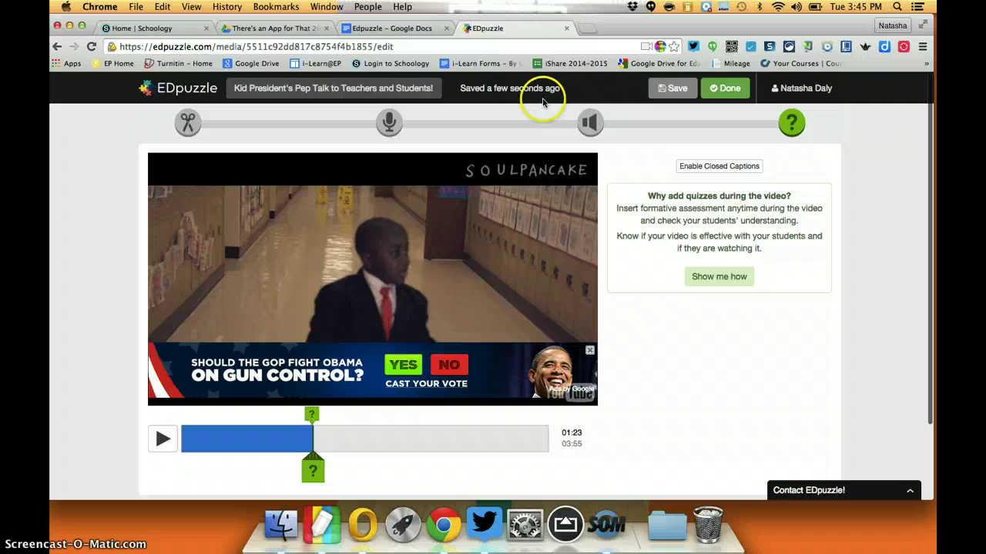
left_click(672, 88)
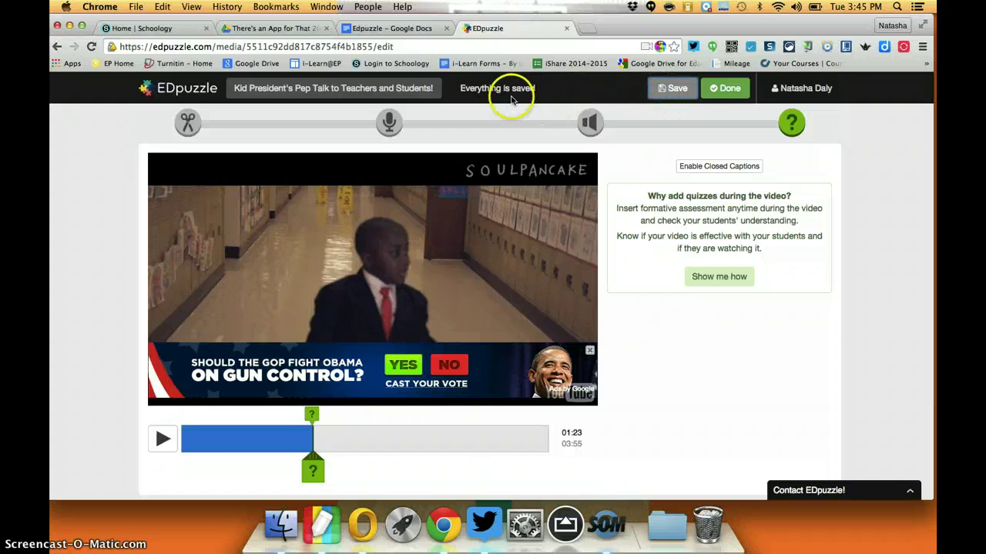
left_click(728, 92)
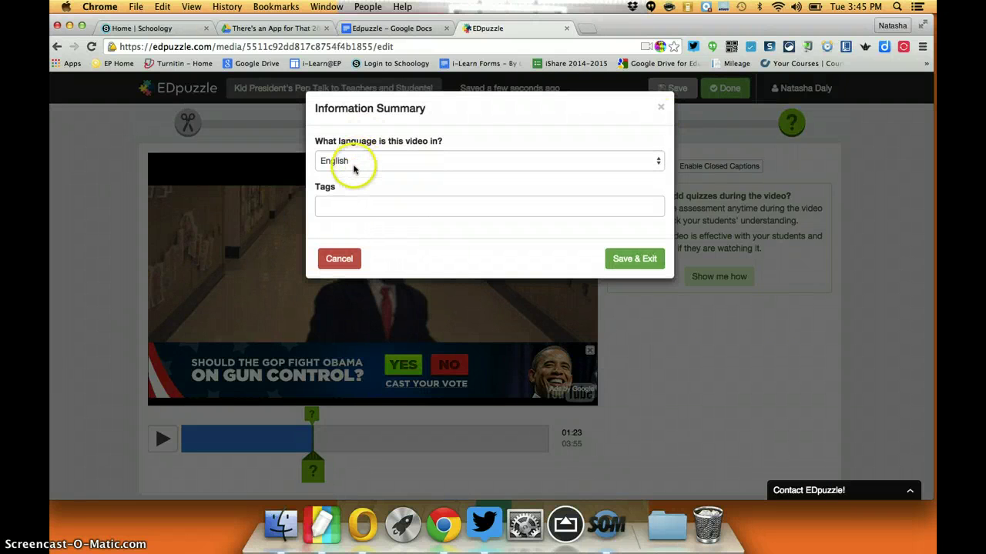
left_click(649, 258)
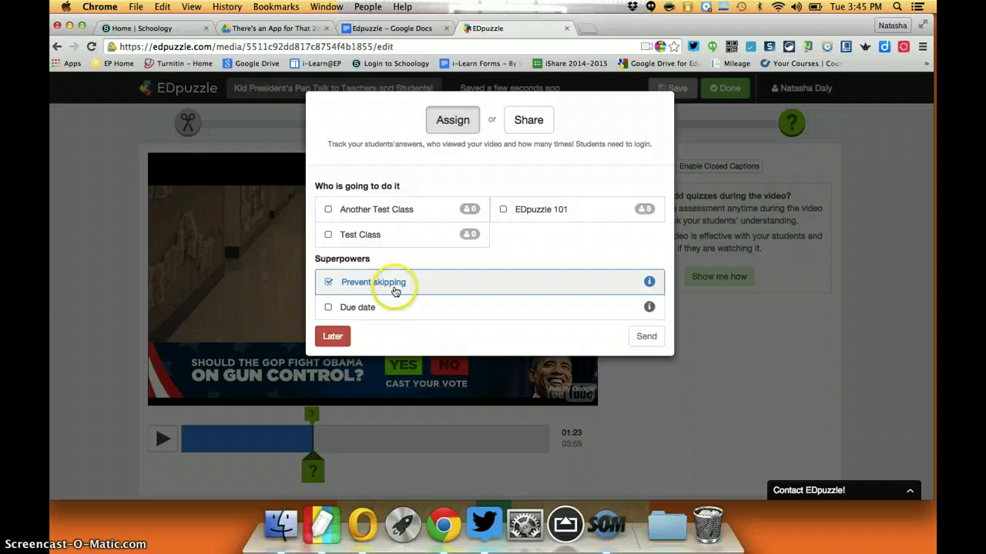
mouse_move(650, 282)
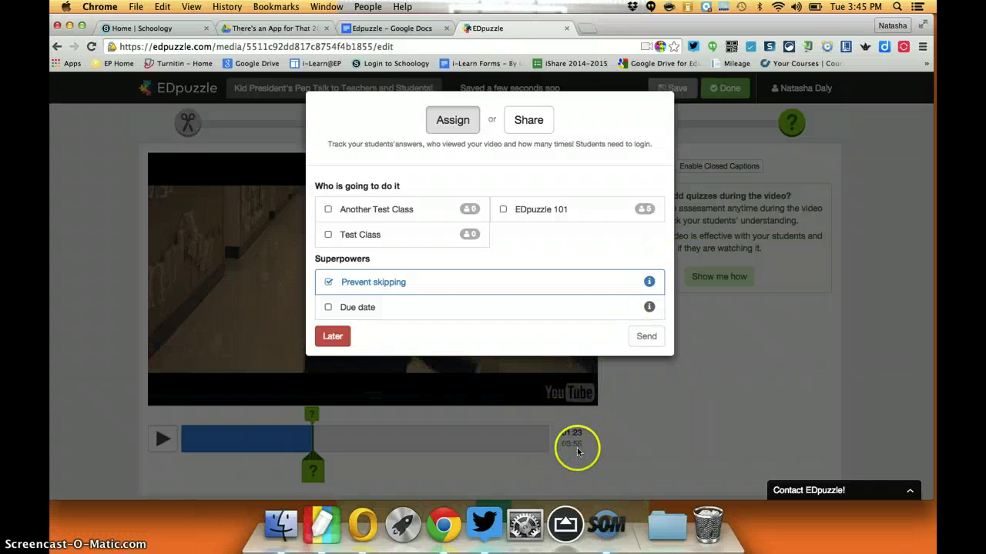
Send the Kid President lesson to Another Test Class with a due date of March 26.
left_click(331, 308)
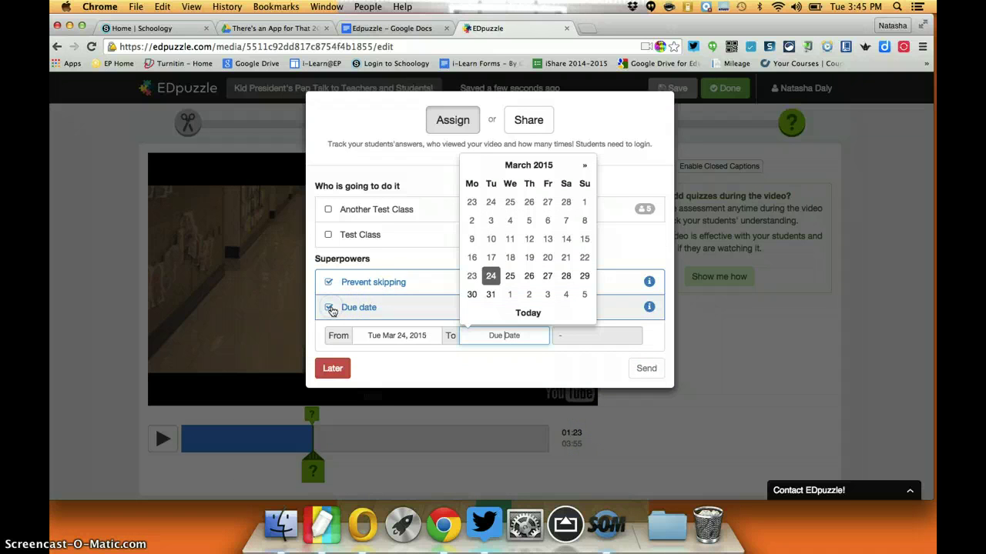
left_click(528, 277)
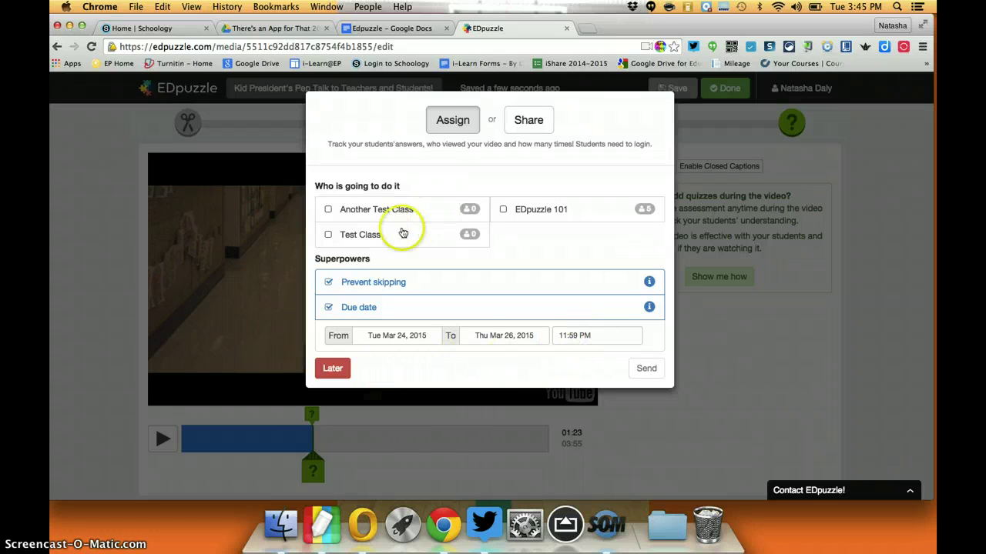
left_click(329, 210)
left_click(644, 370)
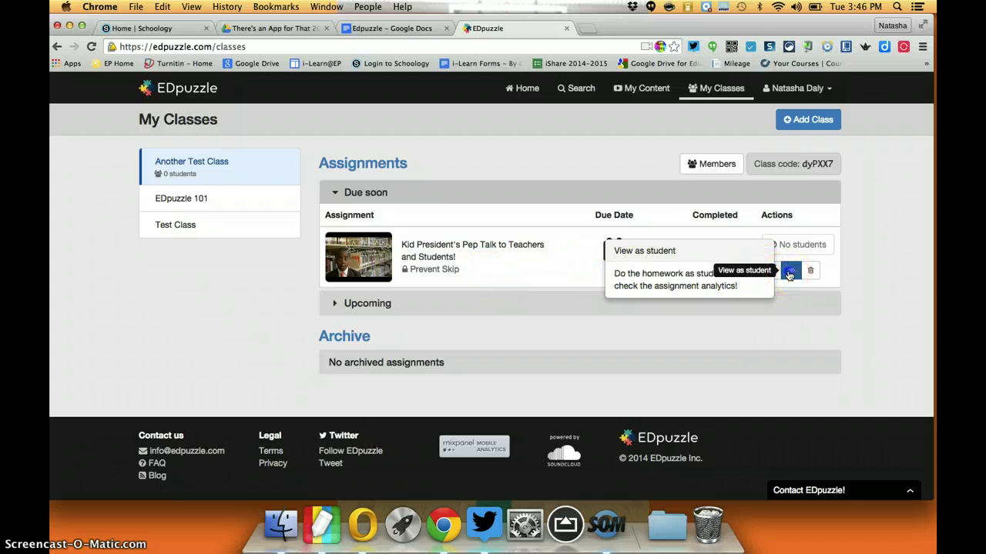
View the Kid President assignment as a student, go back, and open its Progress report.
left_click(789, 273)
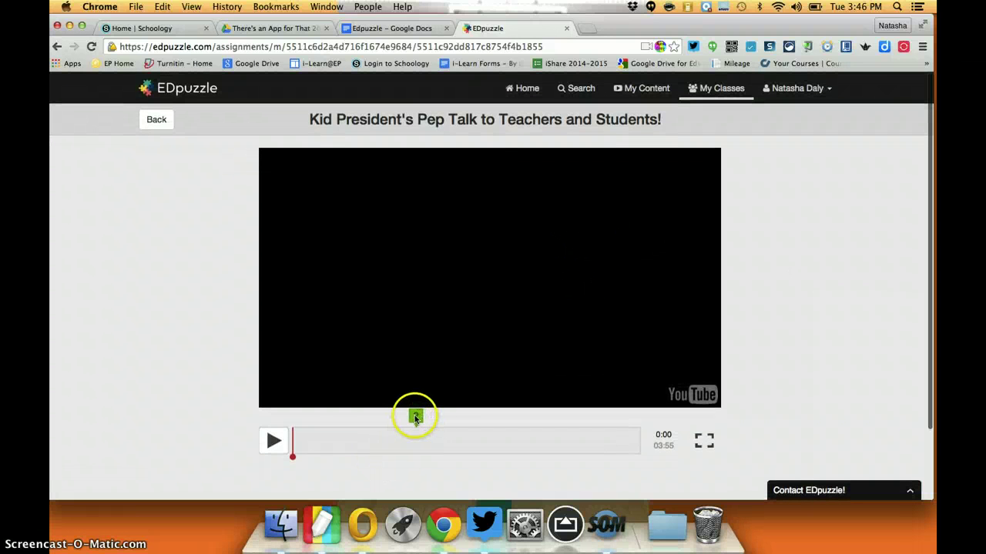
left_click(155, 127)
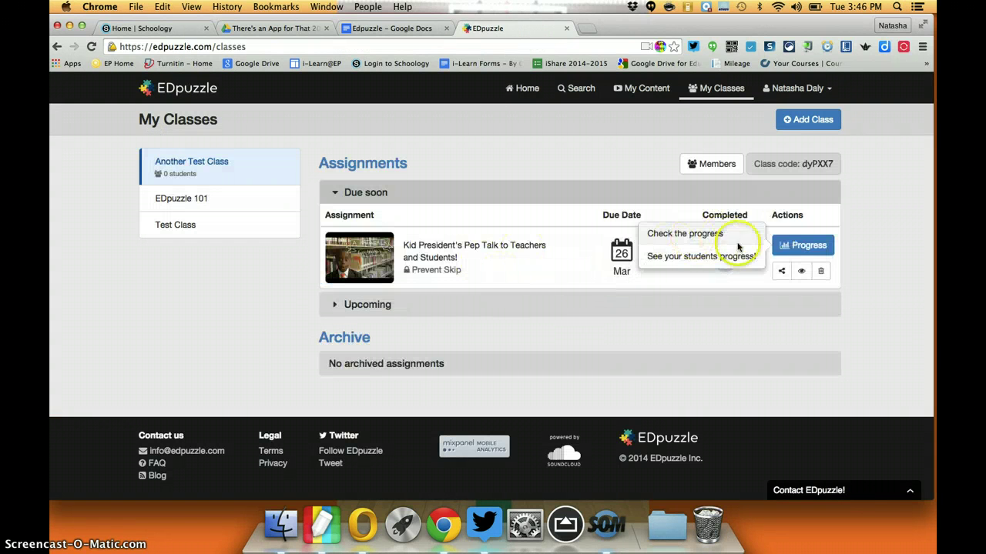
left_click(798, 244)
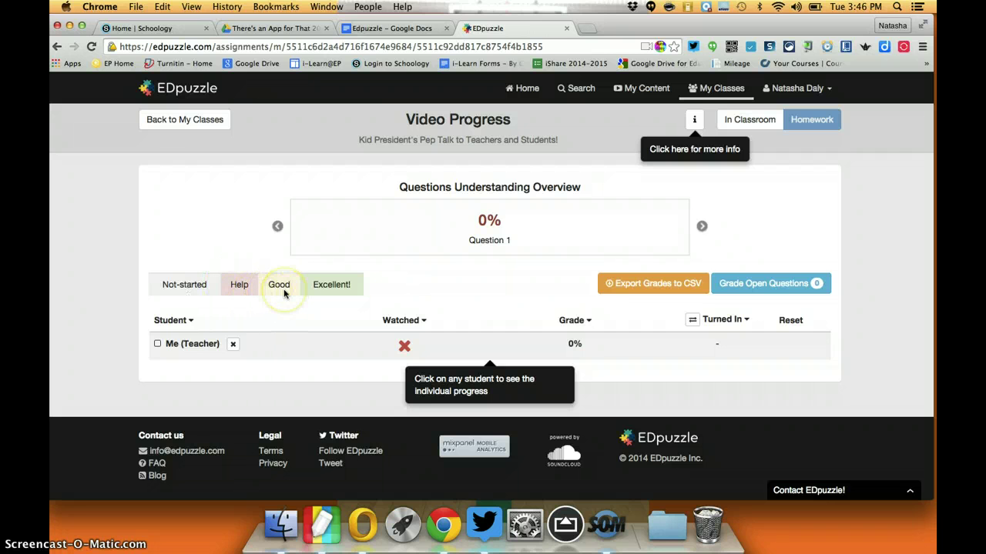
Show and hide the progress report's help tips, keep homework mode, then return to My Classes.
mouse_move(342, 285)
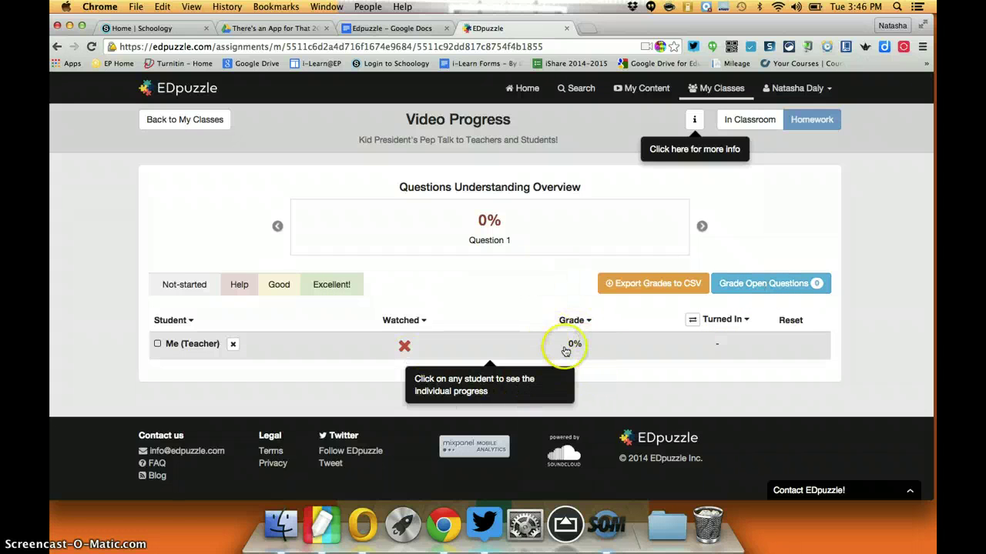
left_click(693, 121)
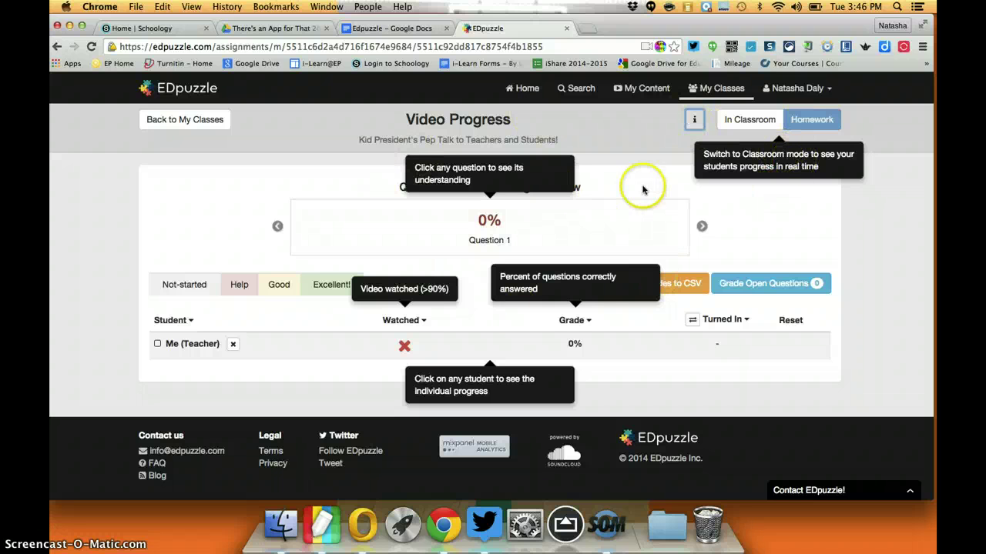
left_click(690, 120)
left_click(801, 117)
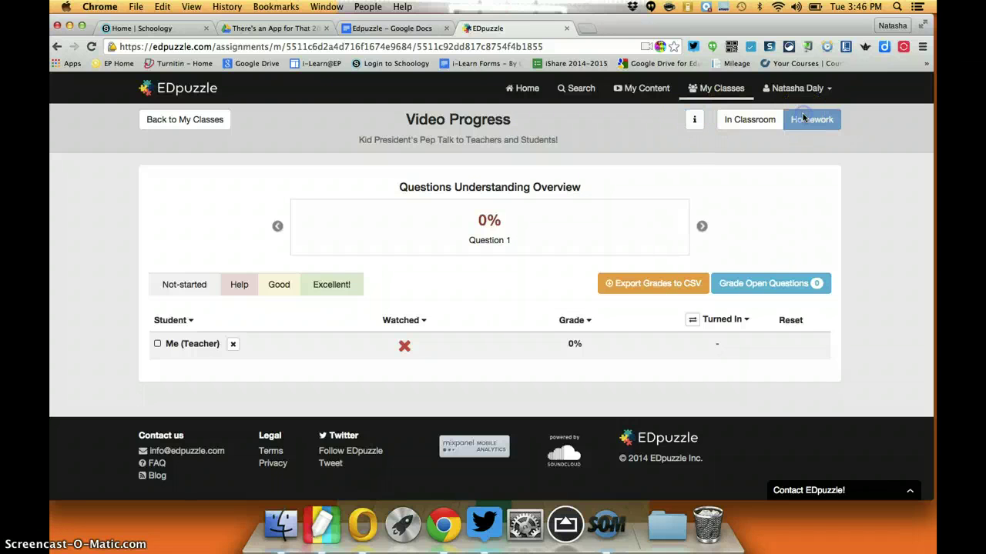
left_click(171, 121)
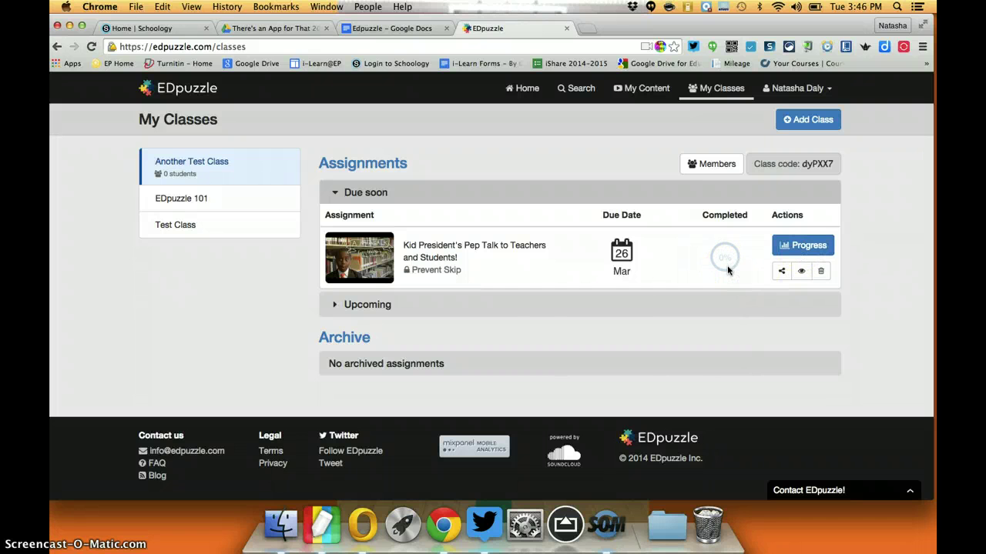
left_click(614, 256)
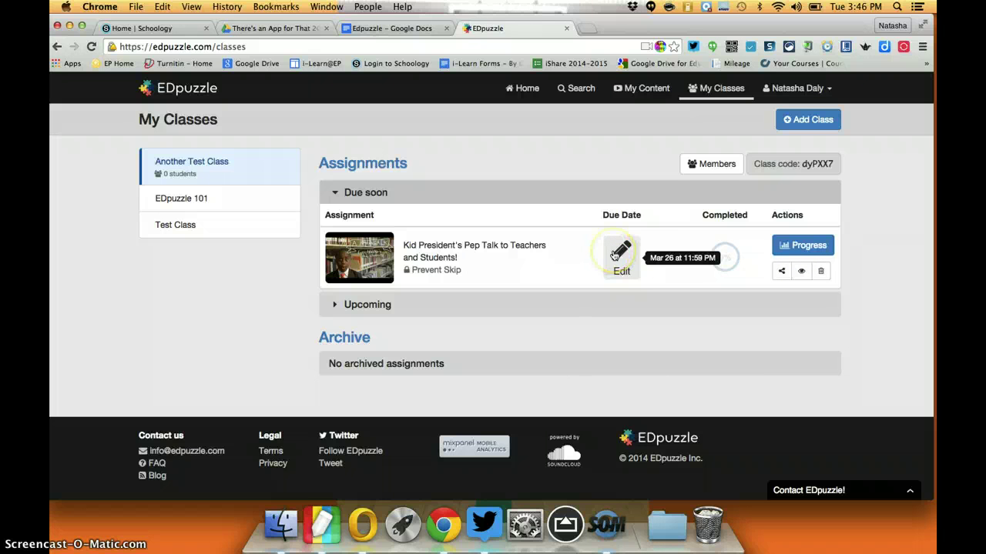
left_click(626, 260)
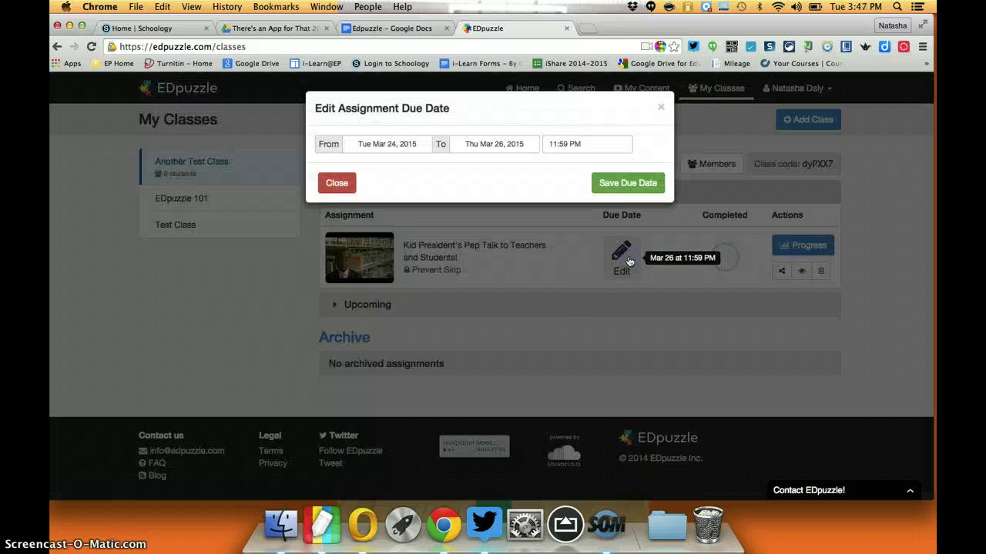
left_click(337, 182)
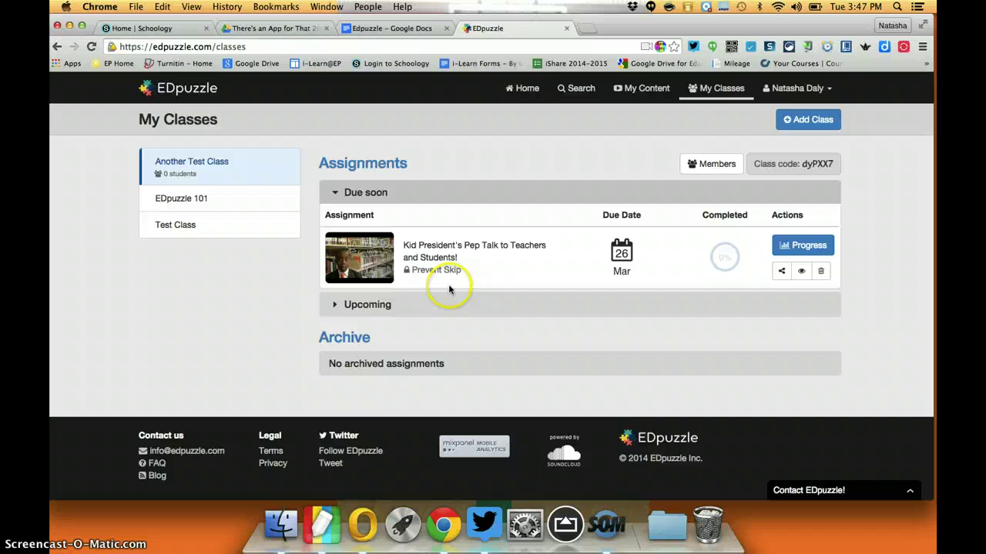
left_click(451, 273)
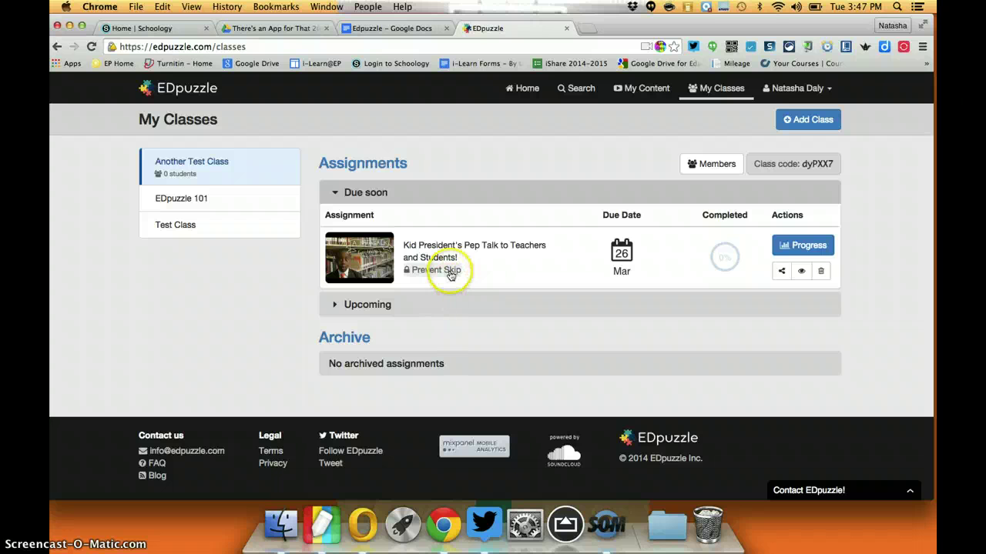
left_click(783, 273)
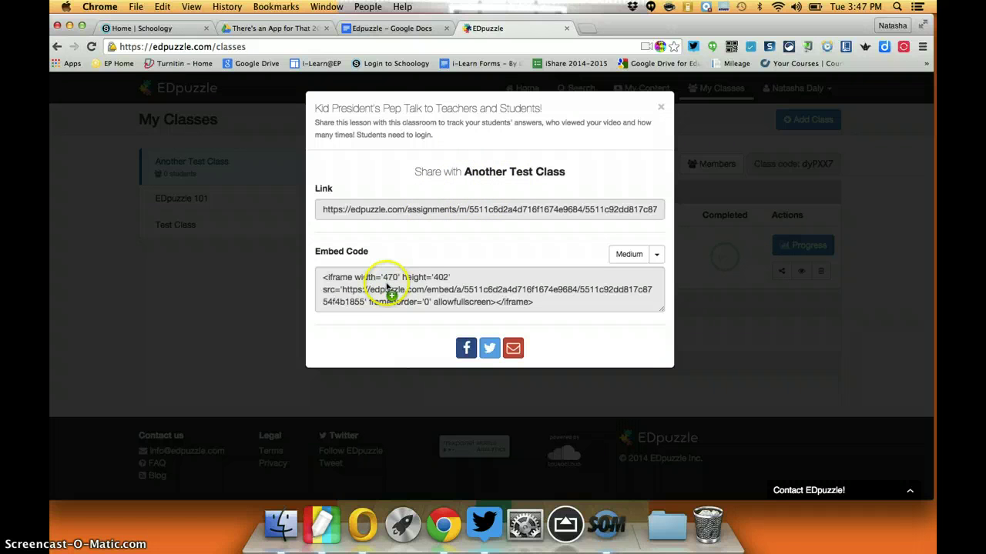
left_click(661, 110)
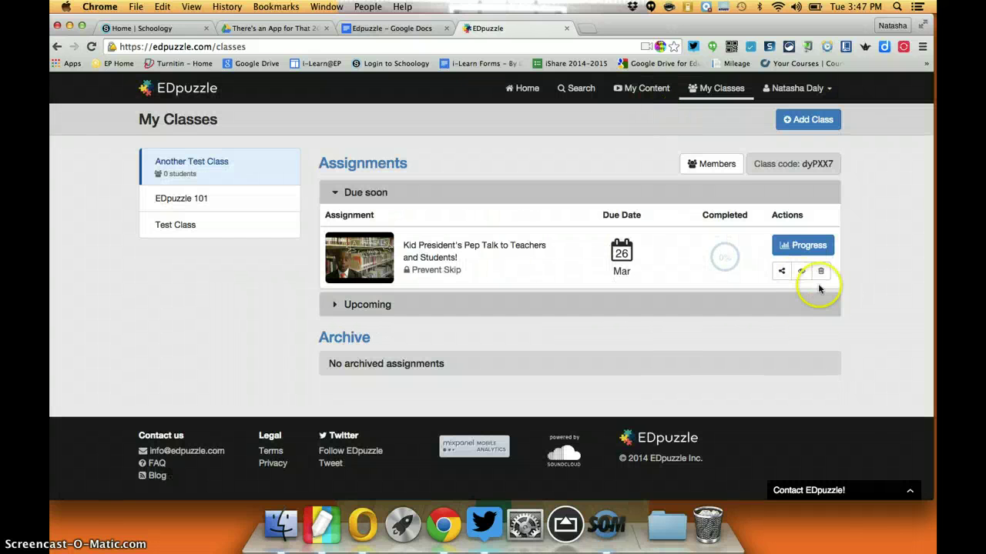